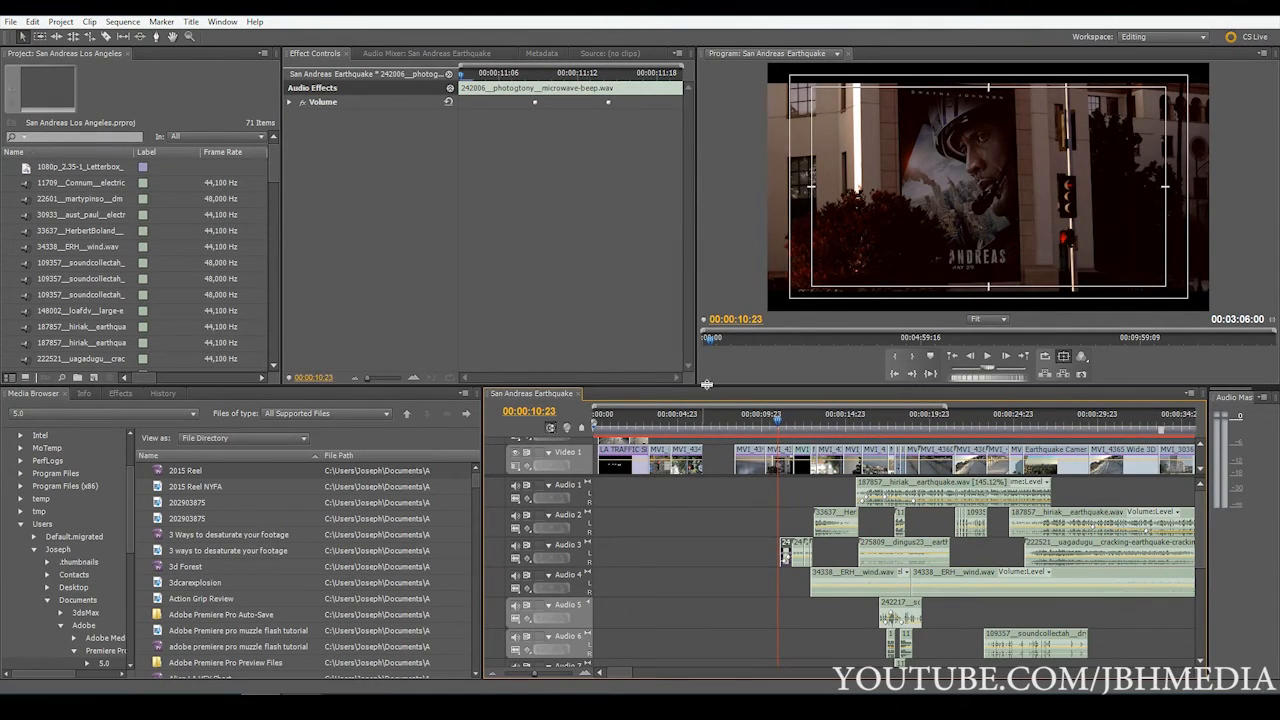
Enlarge the timeline area to show more audio tracks and view the whole sequence down to the Master track
{"action": "left_click_drag", "start_coordinate": [704, 385], "coordinate": [704, 340]}
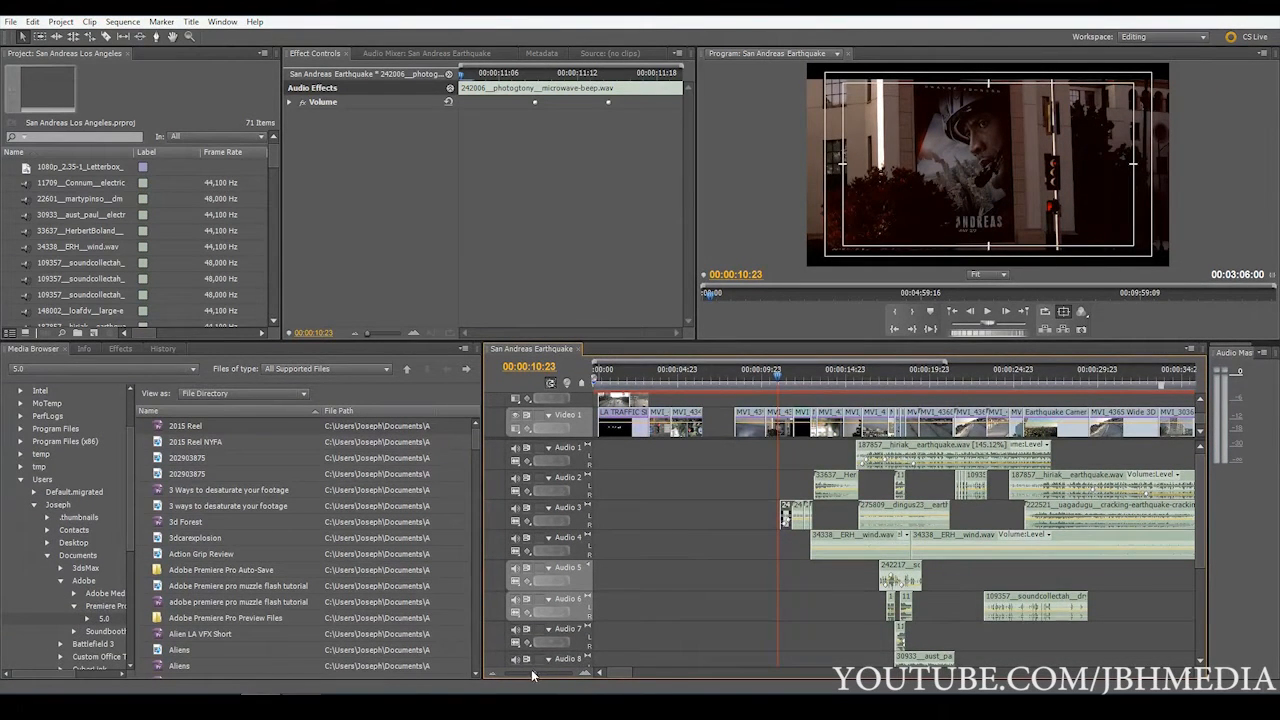
{"action": "left_click_drag", "start_coordinate": [532, 676], "coordinate": [530, 677]}
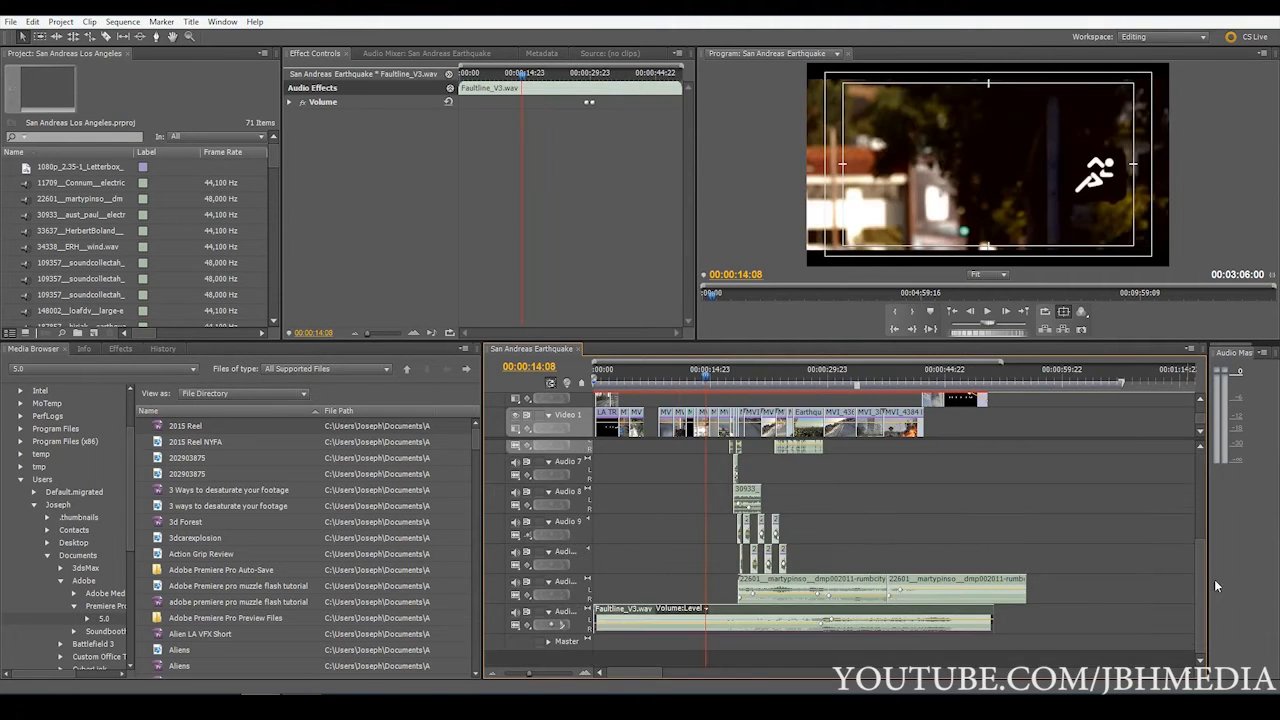
{"action": "scroll", "coordinate": [1199, 568], "scroll_direction": "down", "scroll_amount": 2}
{"action": "scroll", "coordinate": [1196, 527], "scroll_direction": "up", "scroll_amount": 2}
Play the sequence with only Audio 1 audible and select the earthquake.wav clip on that track
{"action": "key", "text": "space"}
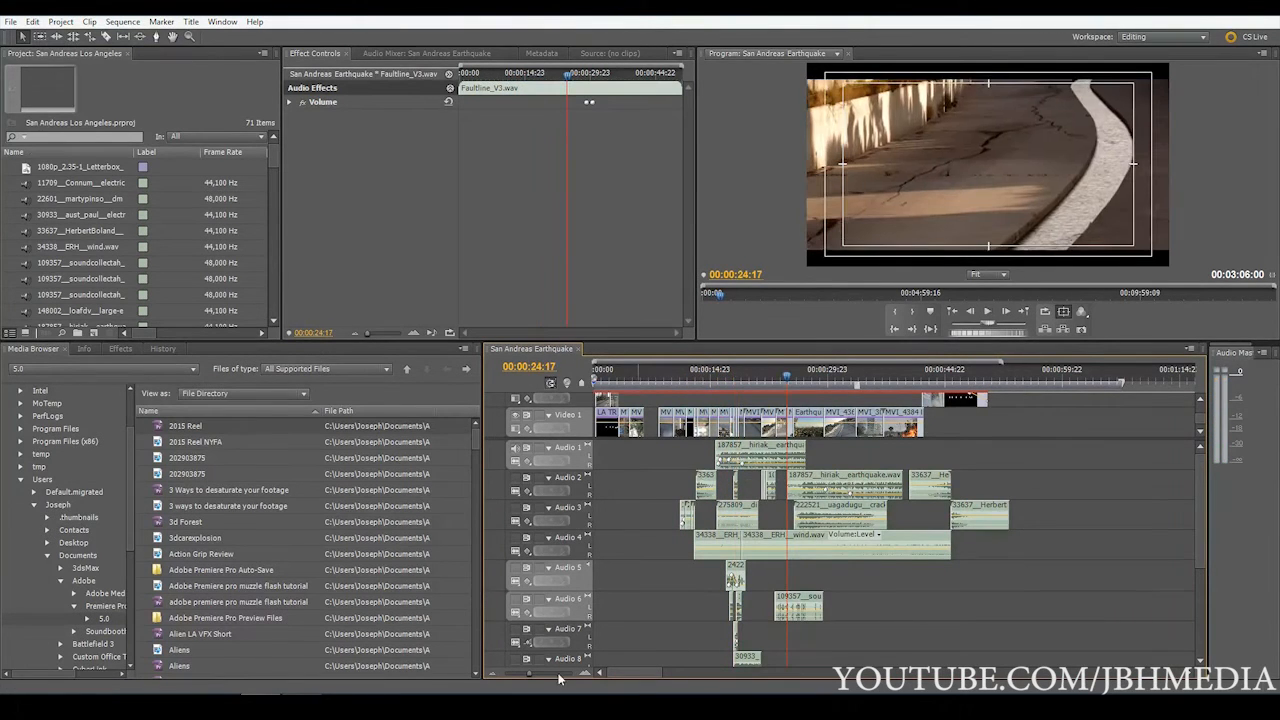
{"action": "left_click_drag", "start_coordinate": [520, 673], "coordinate": [540, 677]}
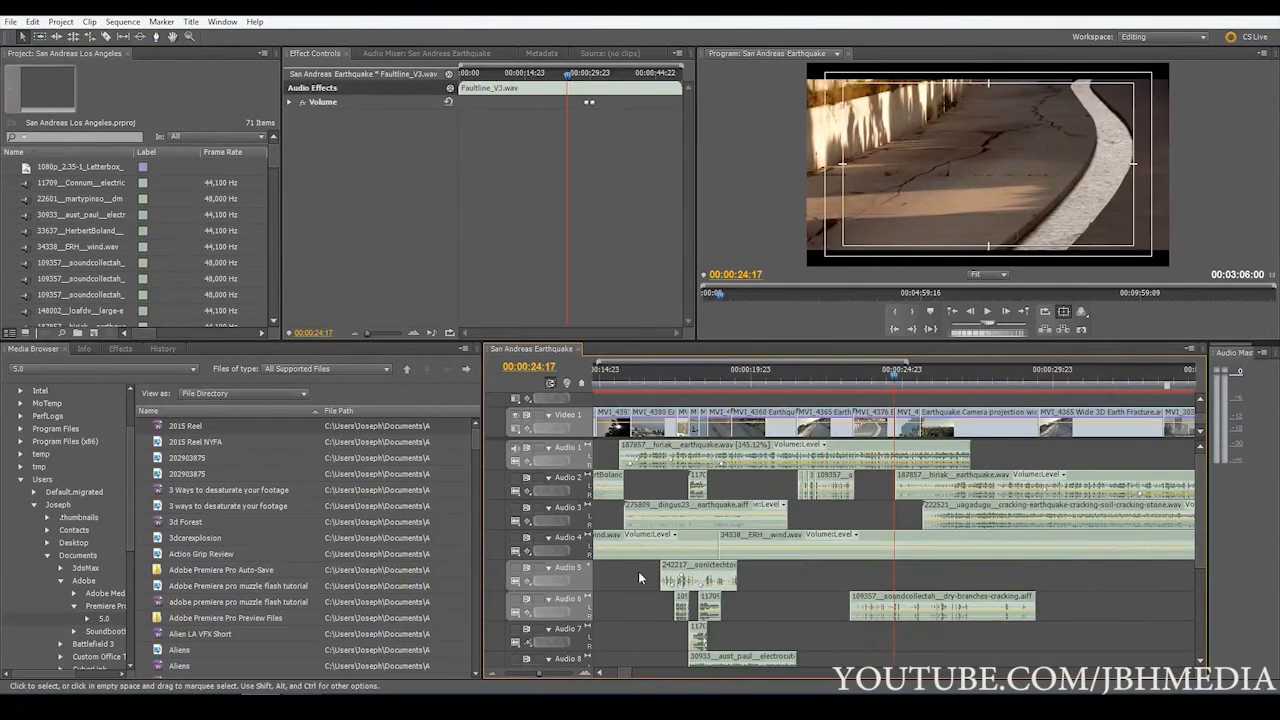
{"action": "left_click", "coordinate": [686, 458]}
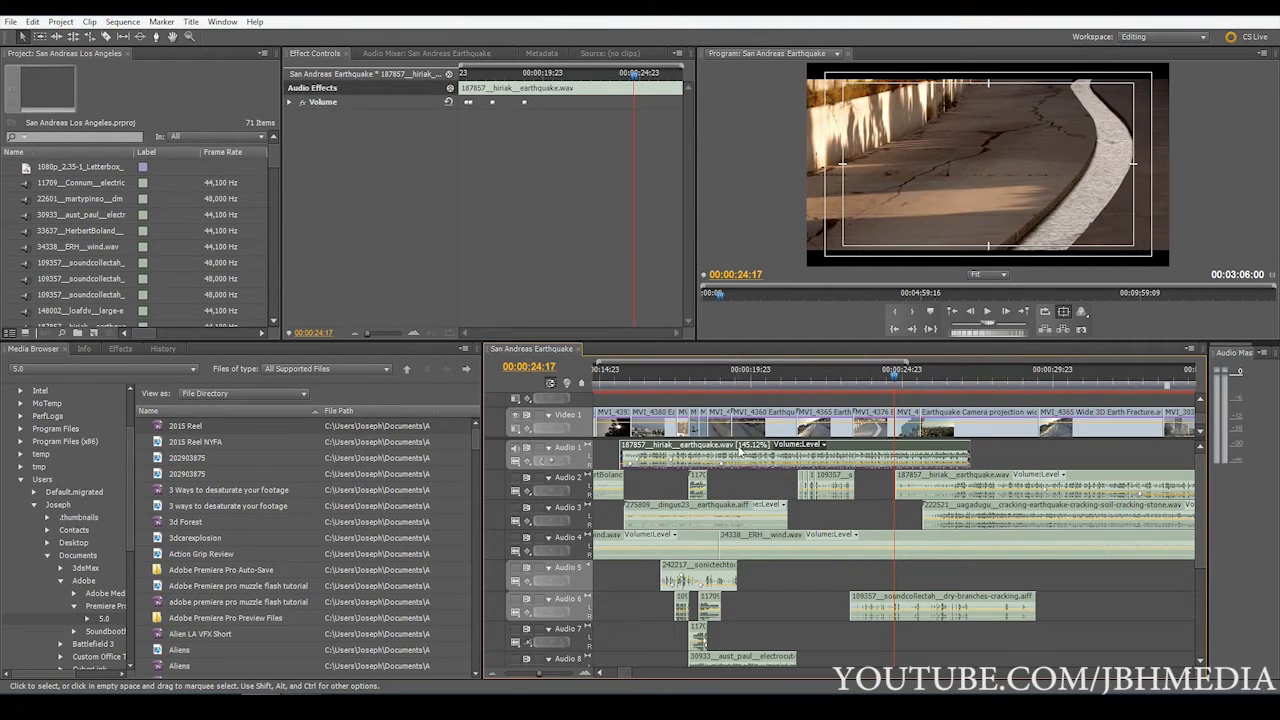
Select the first CinematicBoomNorm clip on Audio 2 and play the sequence from 00:00:12:11
{"action": "left_click_drag", "start_coordinate": [540, 674], "coordinate": [530, 677]}
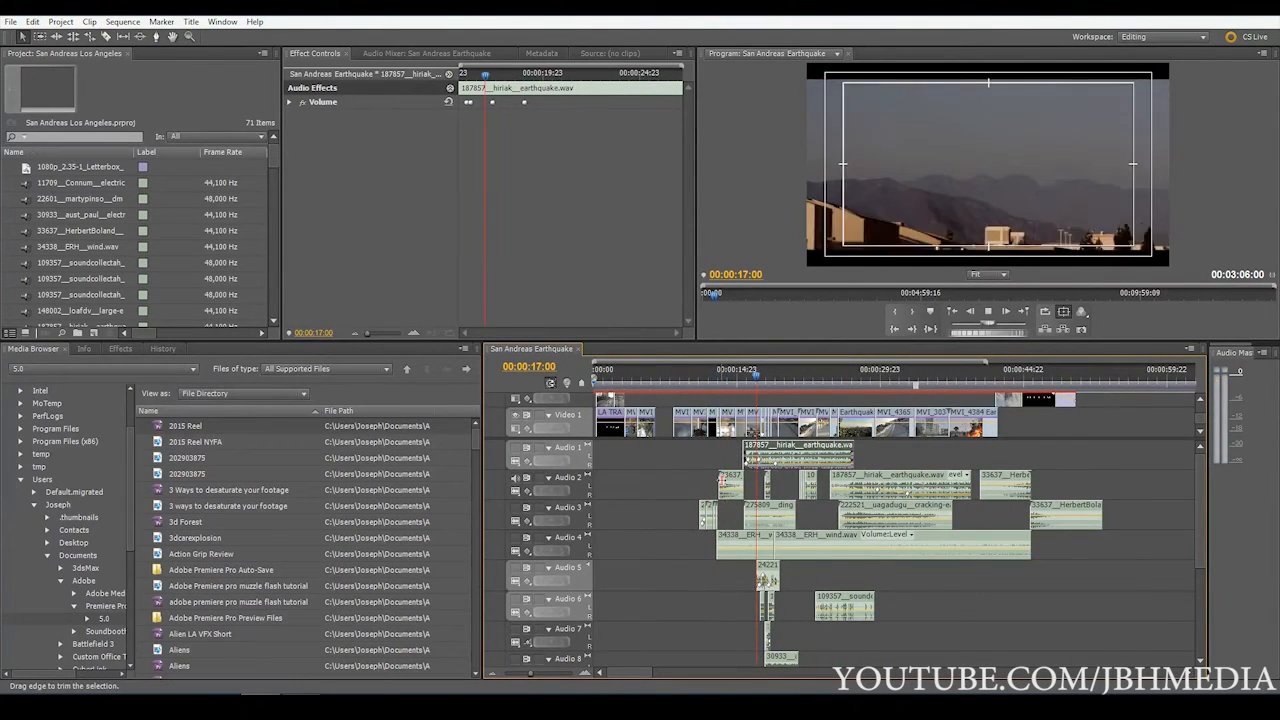
{"action": "left_click", "coordinate": [722, 480]}
{"action": "left_click_drag", "start_coordinate": [531, 674], "coordinate": [545, 674]}
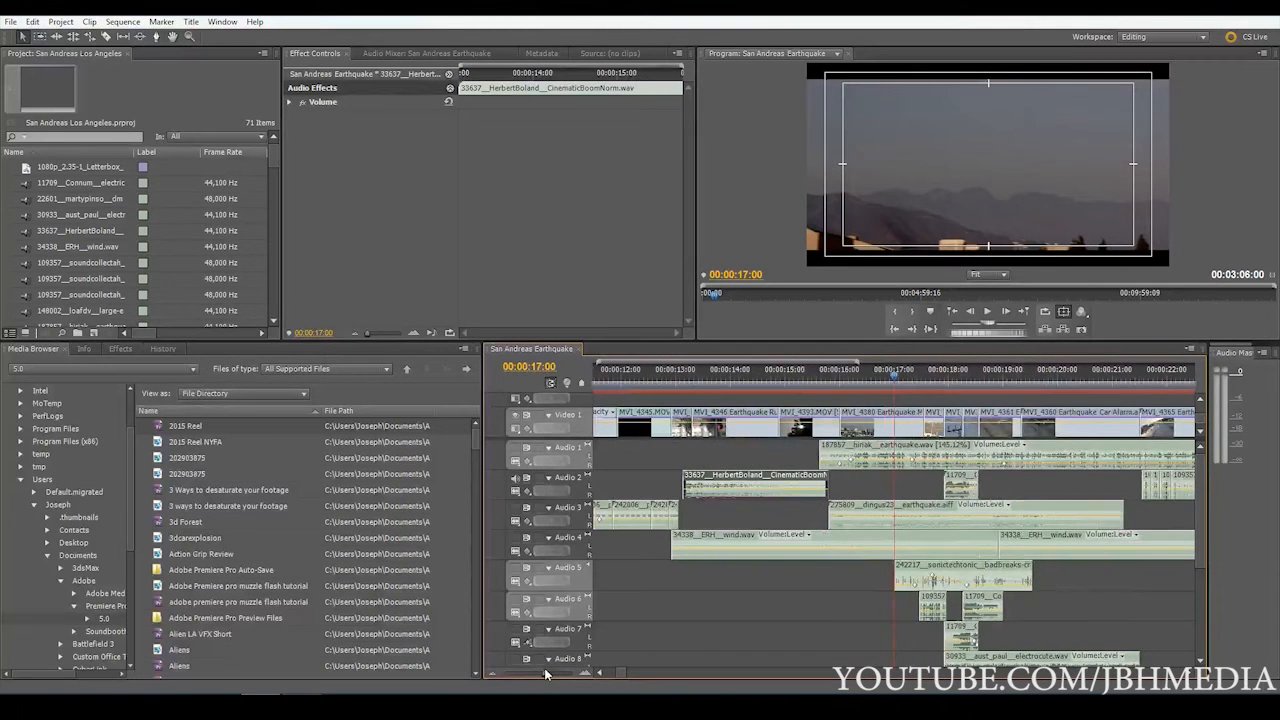
{"action": "left_click", "coordinate": [646, 372]}
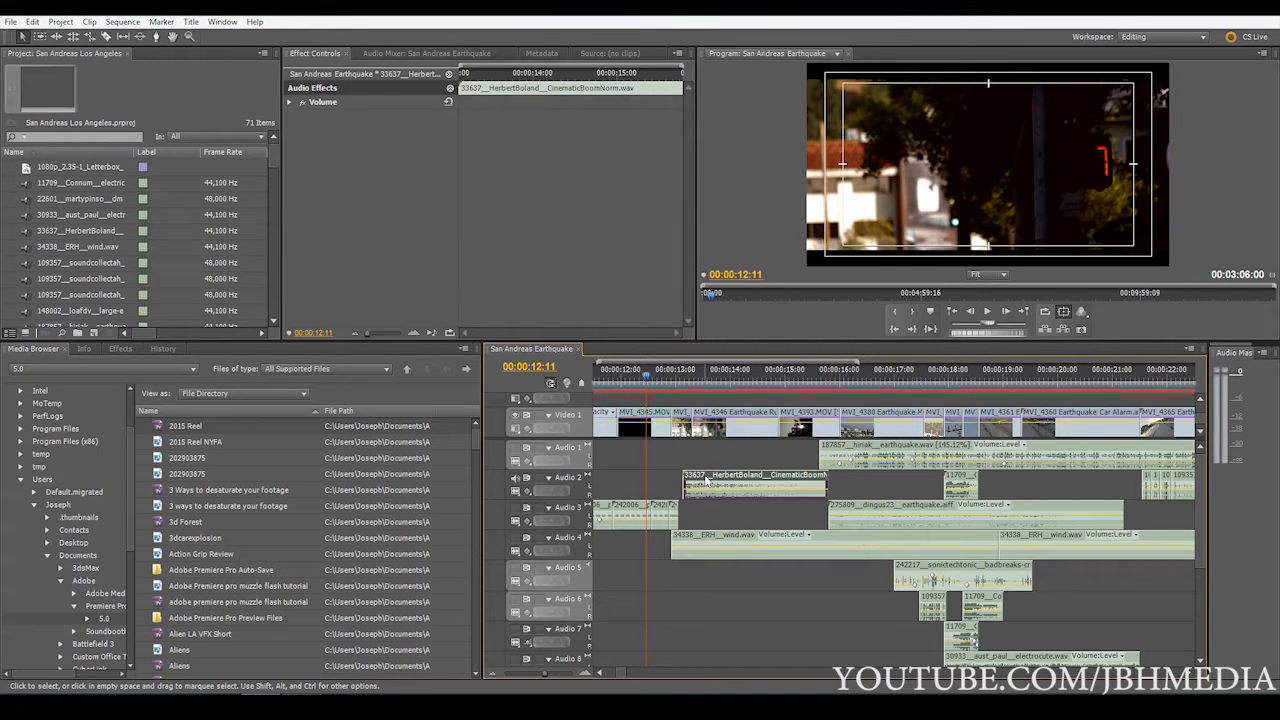
{"action": "key", "text": "space"}
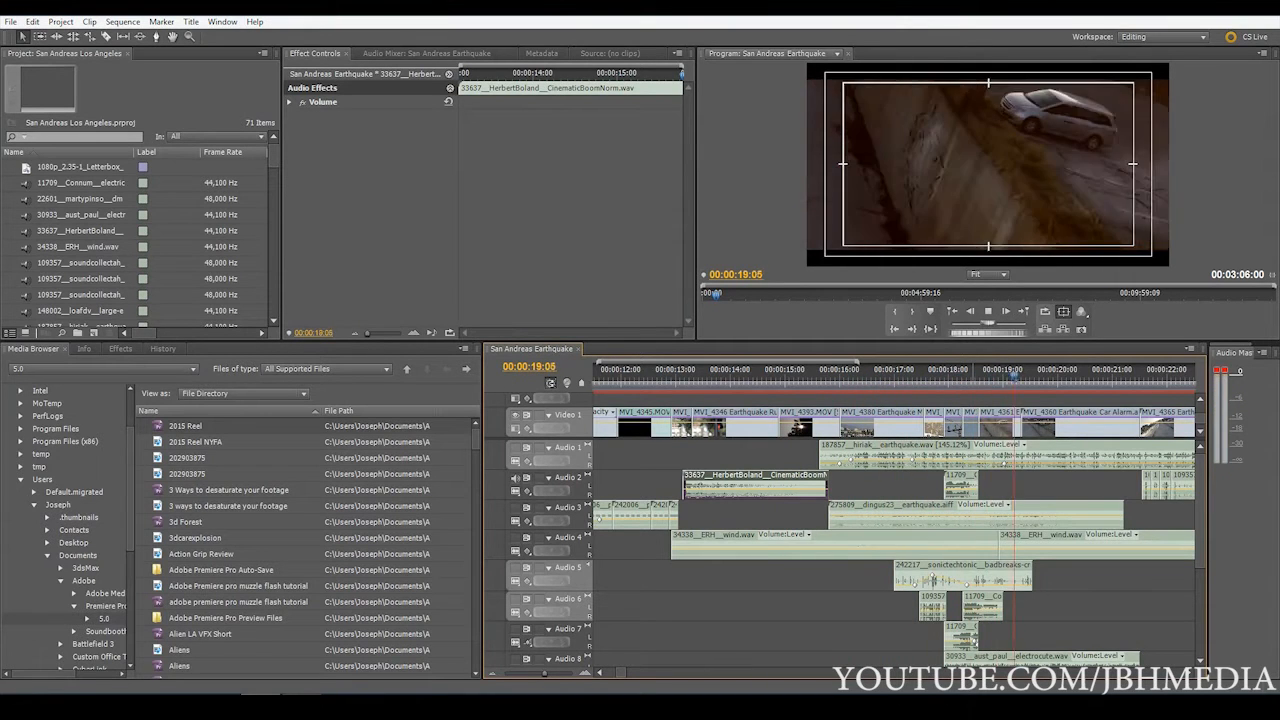
Select the electric_sparks.mp3 clip on Audio 2 and play the power line shots from 00:00:17:18
{"action": "left_click_drag", "start_coordinate": [555, 677], "coordinate": [538, 680]}
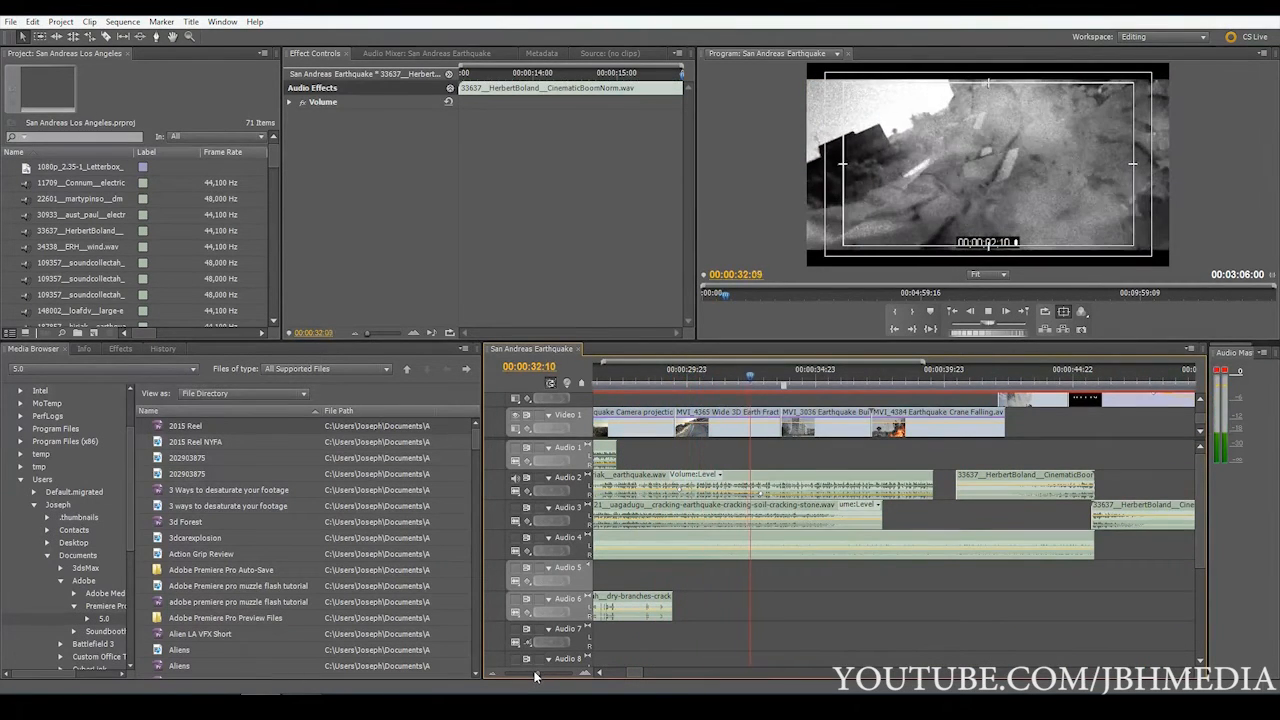
{"action": "left_click_drag", "start_coordinate": [537, 673], "coordinate": [534, 673]}
{"action": "left_click_drag", "start_coordinate": [612, 381], "coordinate": [763, 366]}
{"action": "left_click", "coordinate": [866, 370]}
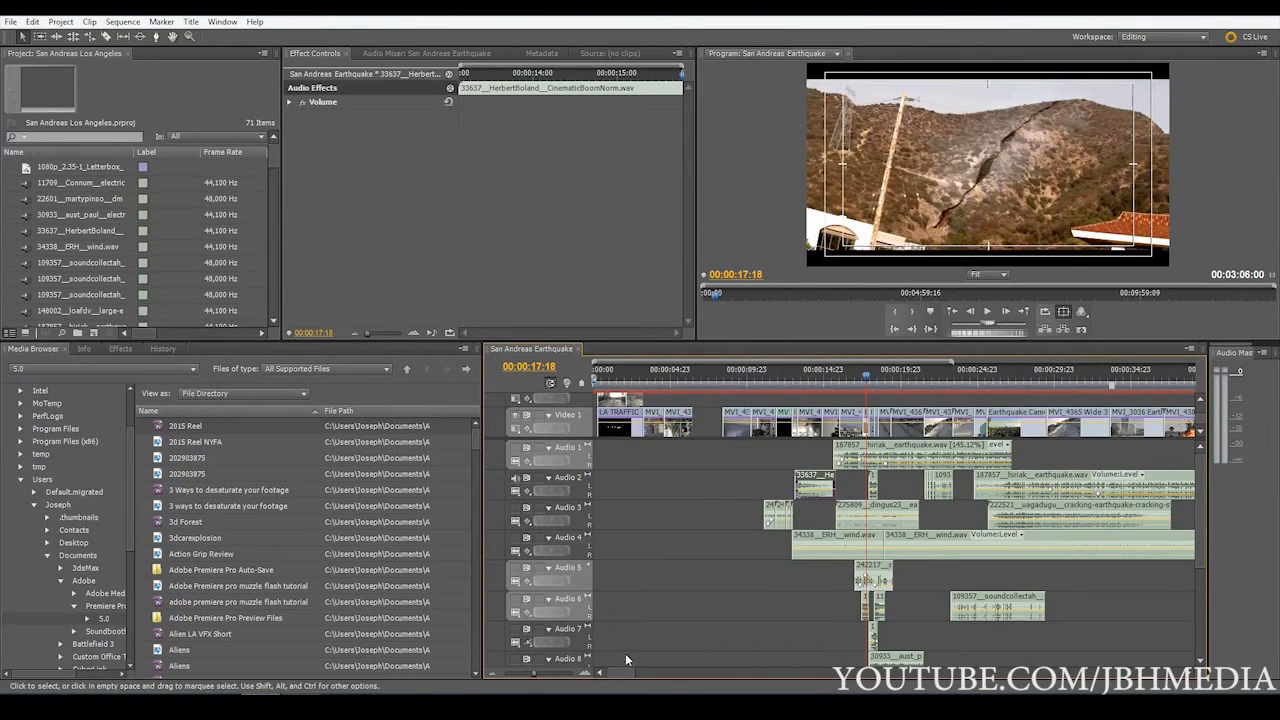
{"action": "left_click_drag", "start_coordinate": [535, 674], "coordinate": [566, 672]}
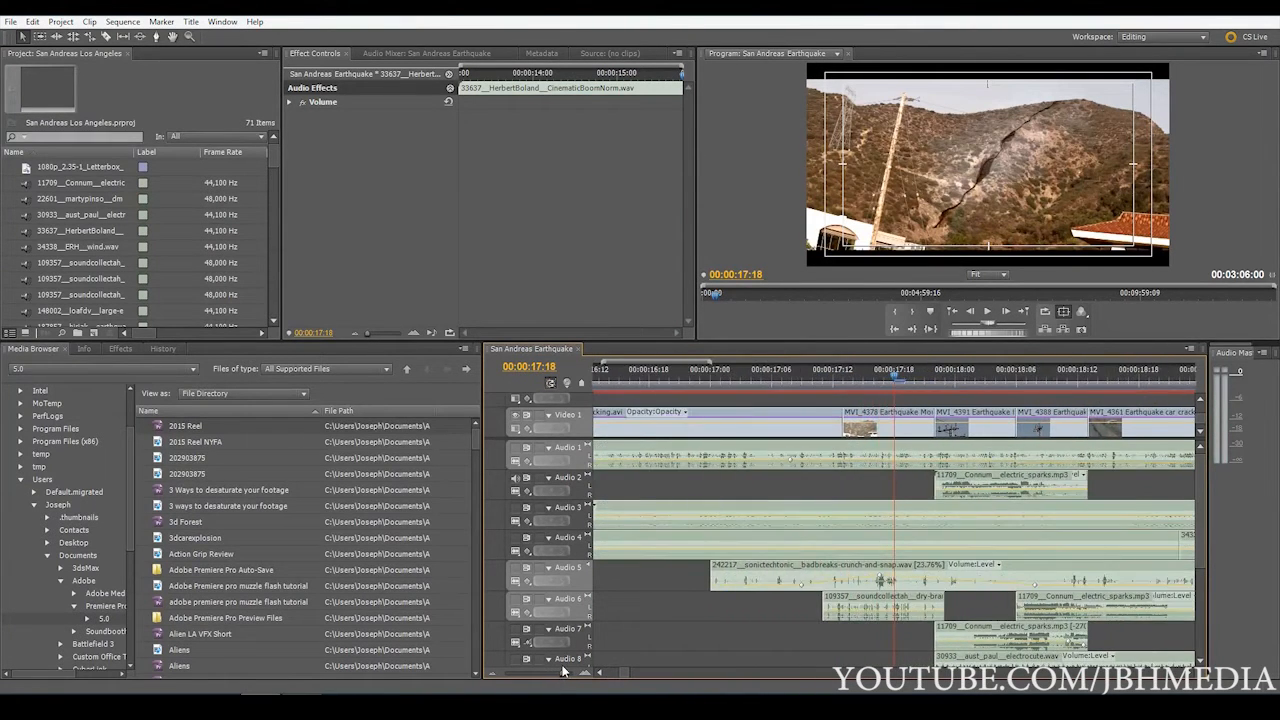
{"action": "left_click", "coordinate": [1000, 483]}
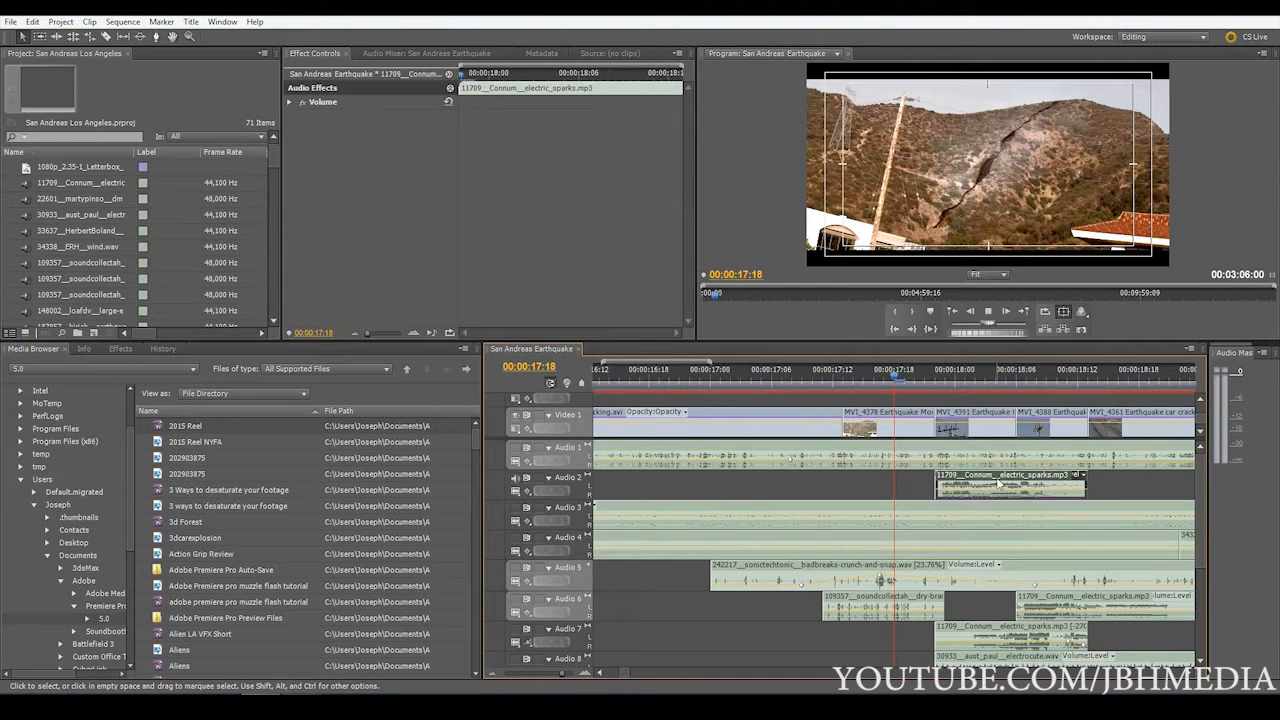
{"action": "key", "text": "space"}
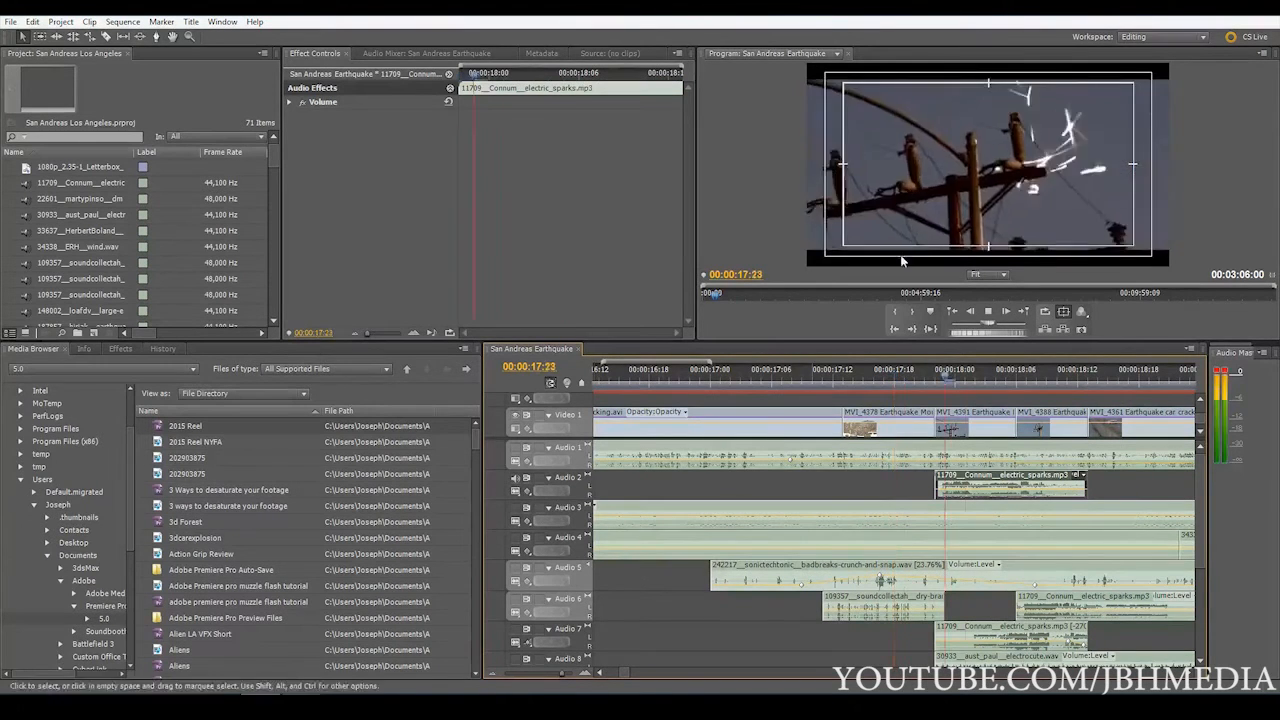
{"action": "key", "text": "space"}
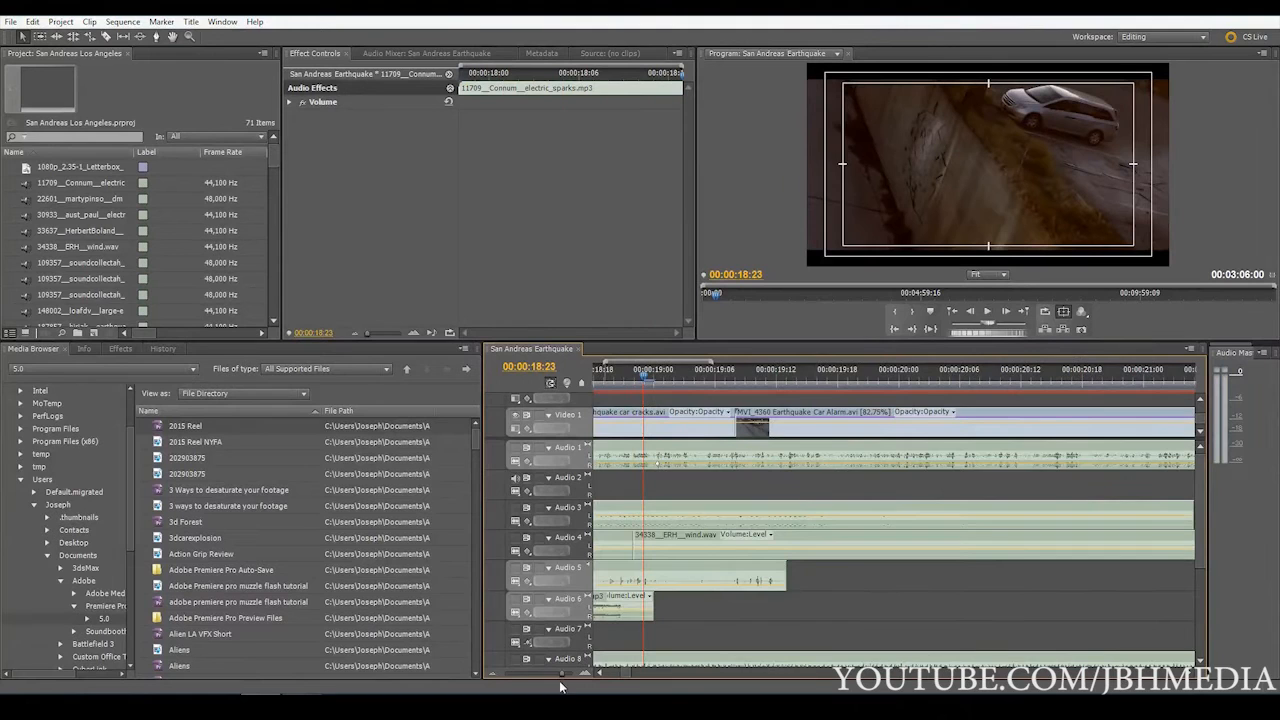
Scrub through the quake shots between 00:00:17:00 and 00:00:19:14, leaving the playhead at 00:00:17:13
{"action": "left_click_drag", "start_coordinate": [561, 675], "coordinate": [543, 677]}
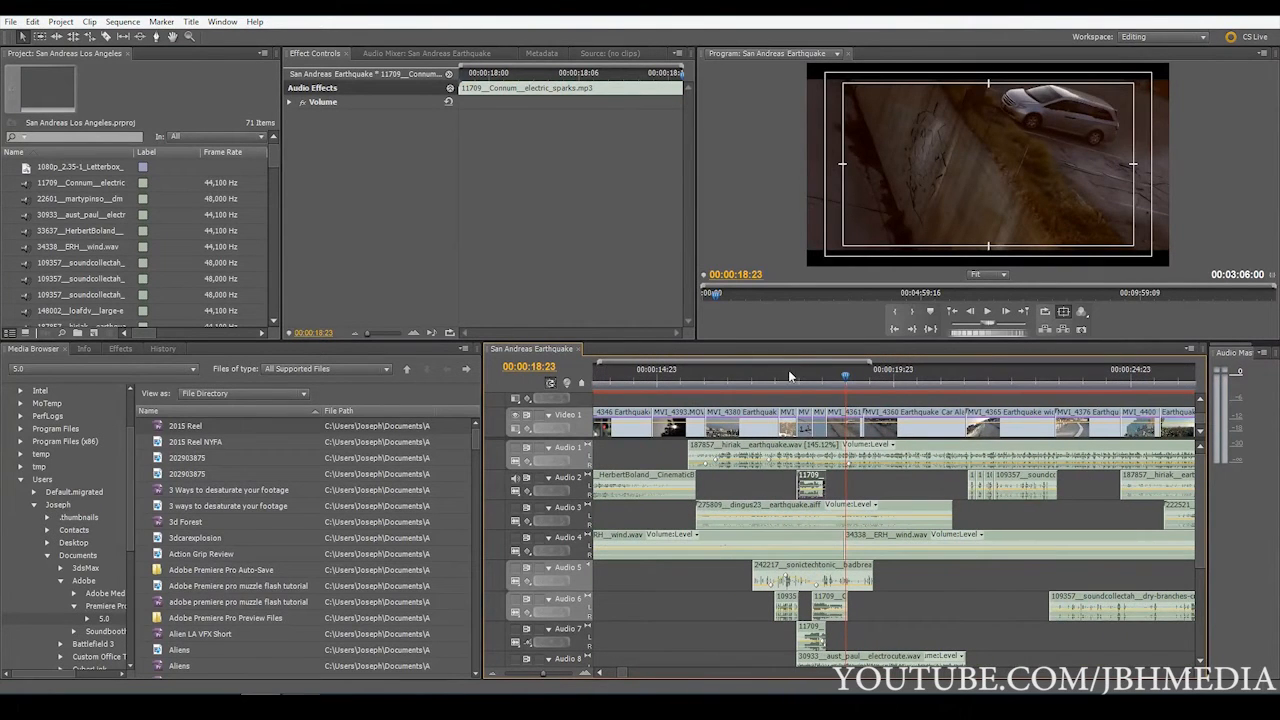
{"action": "mouse_move", "coordinate": [790, 376]}
{"action": "left_mouse_down"}
{"action": "mouse_move", "coordinate": [804, 380]}
{"action": "mouse_move", "coordinate": [790, 383]}
{"action": "left_mouse_up"}
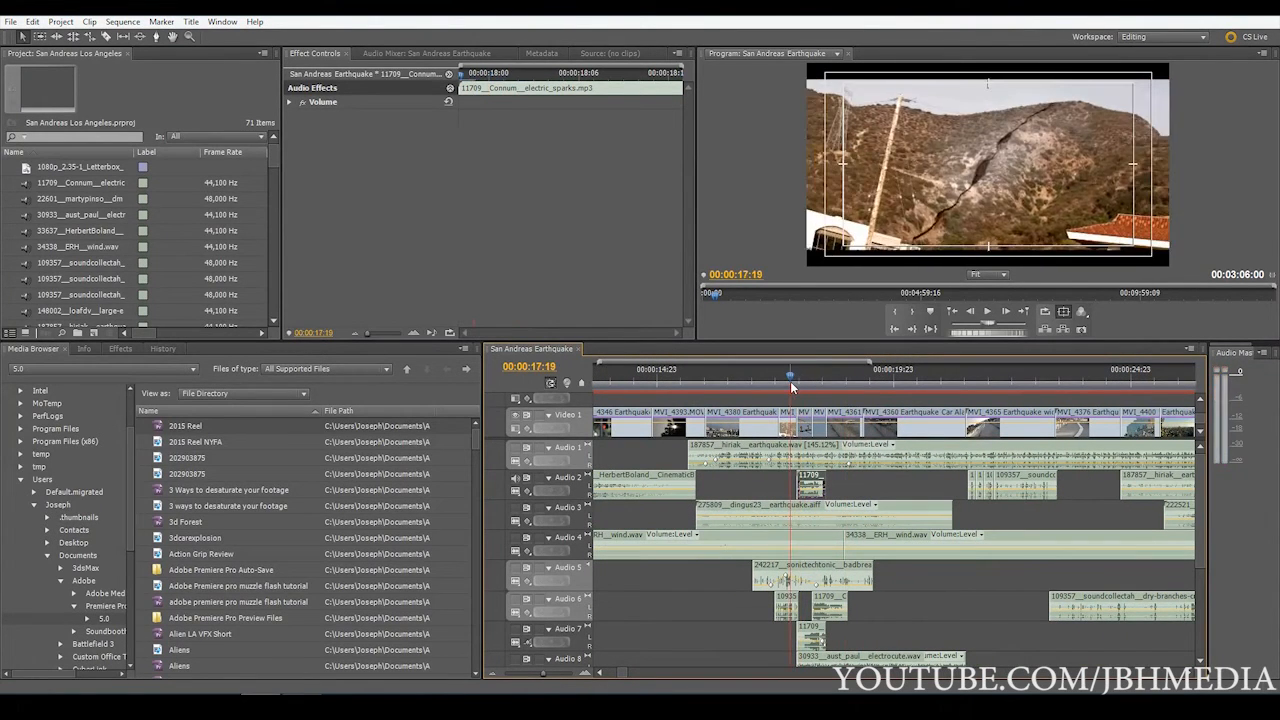
{"action": "key", "text": "Up"}
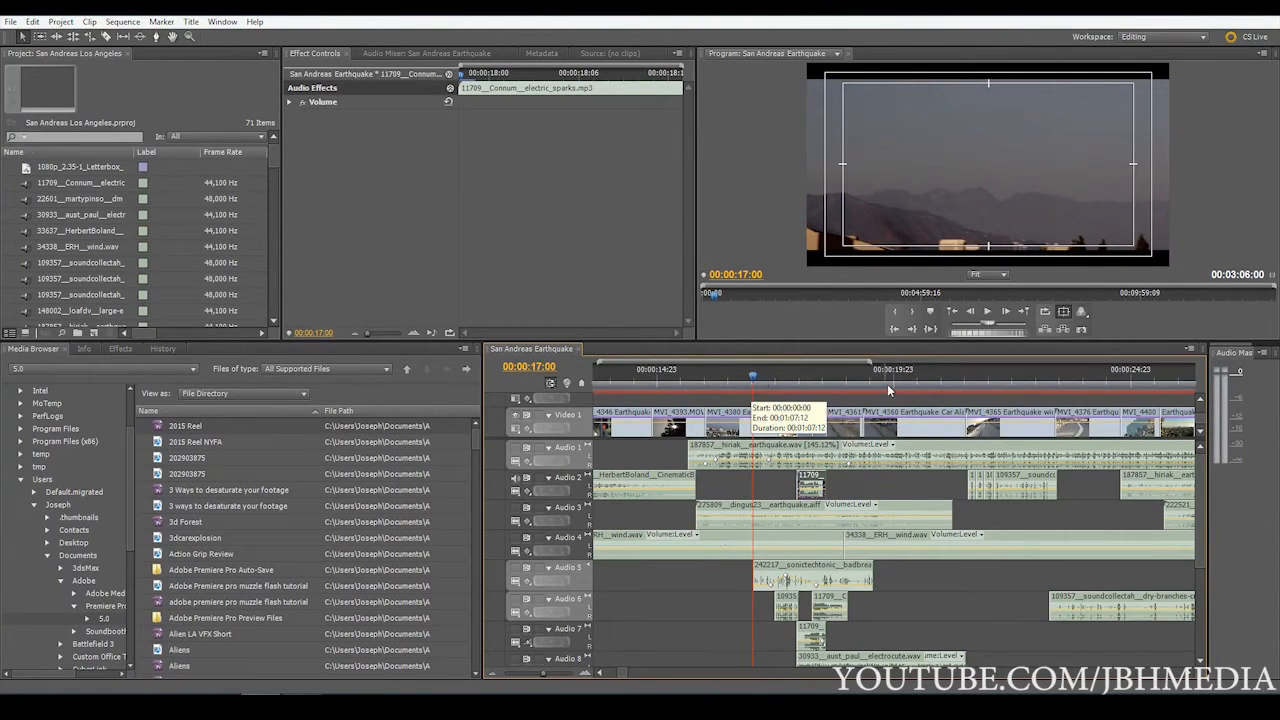
{"action": "left_click_drag", "start_coordinate": [887, 384], "coordinate": [877, 378]}
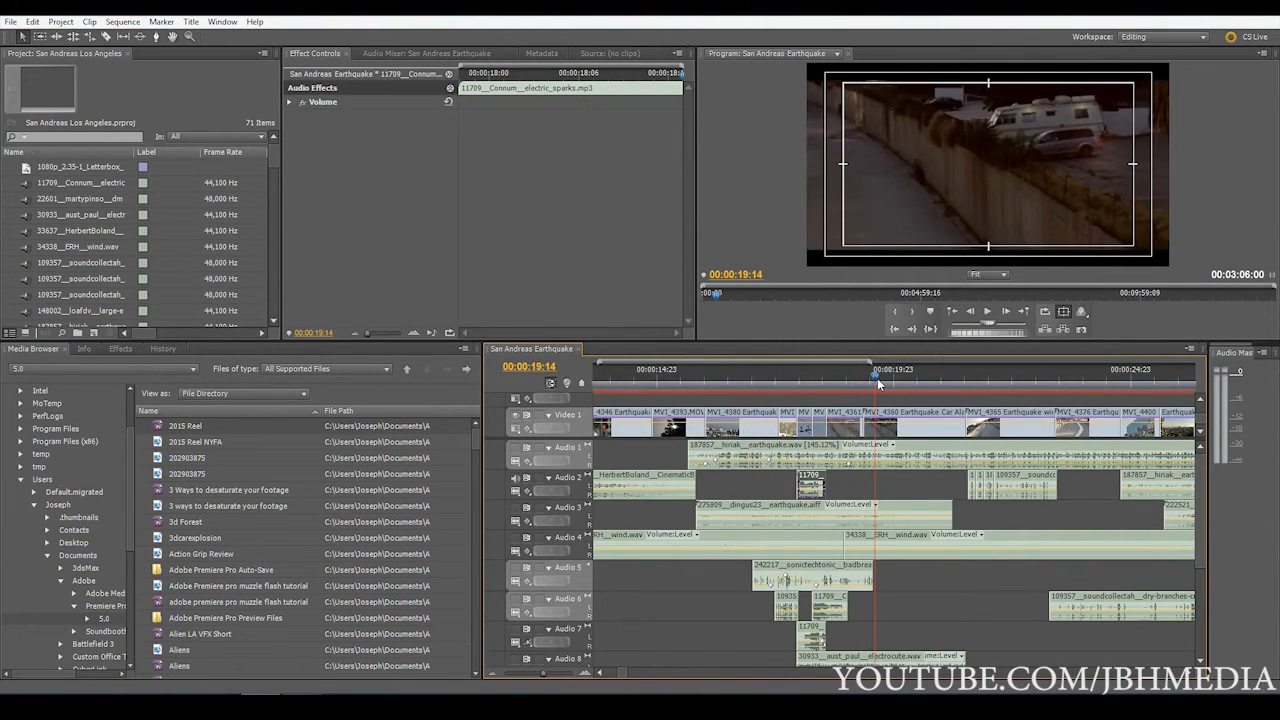
{"action": "left_click", "coordinate": [775, 380]}
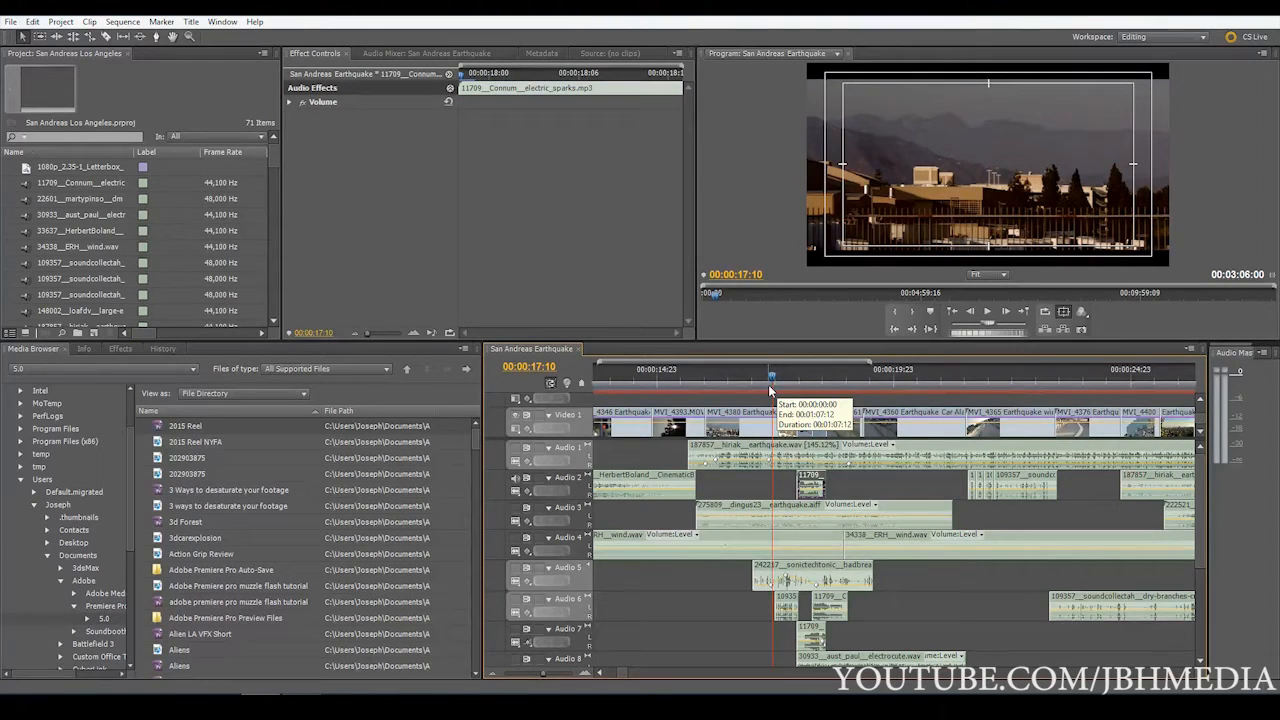
{"action": "mouse_move", "coordinate": [777, 380]}
{"action": "left_mouse_down"}
{"action": "mouse_move", "coordinate": [801, 389]}
{"action": "mouse_move", "coordinate": [779, 384]}
{"action": "left_mouse_up"}
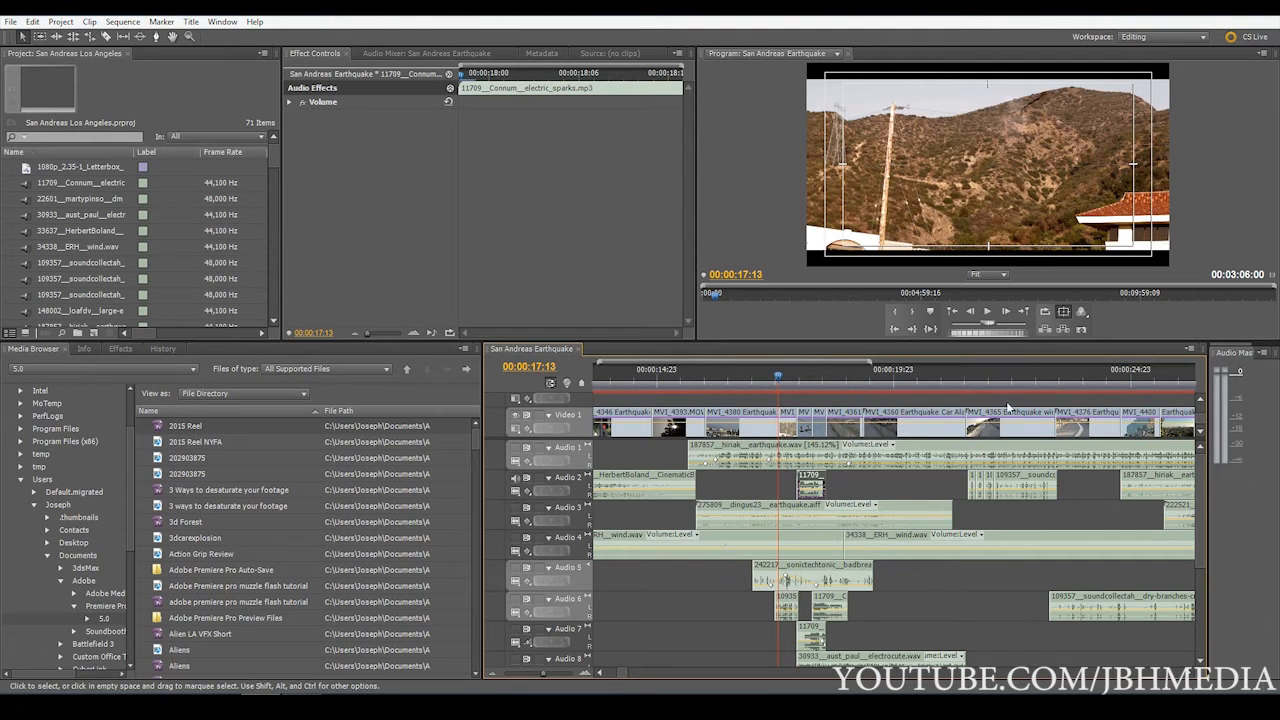
Play the wide cracking shot from 00:00:21:12 with the dry-branches-cracking clips on Audio 2
{"action": "left_click", "coordinate": [970, 396]}
{"action": "left_click", "coordinate": [980, 380]}
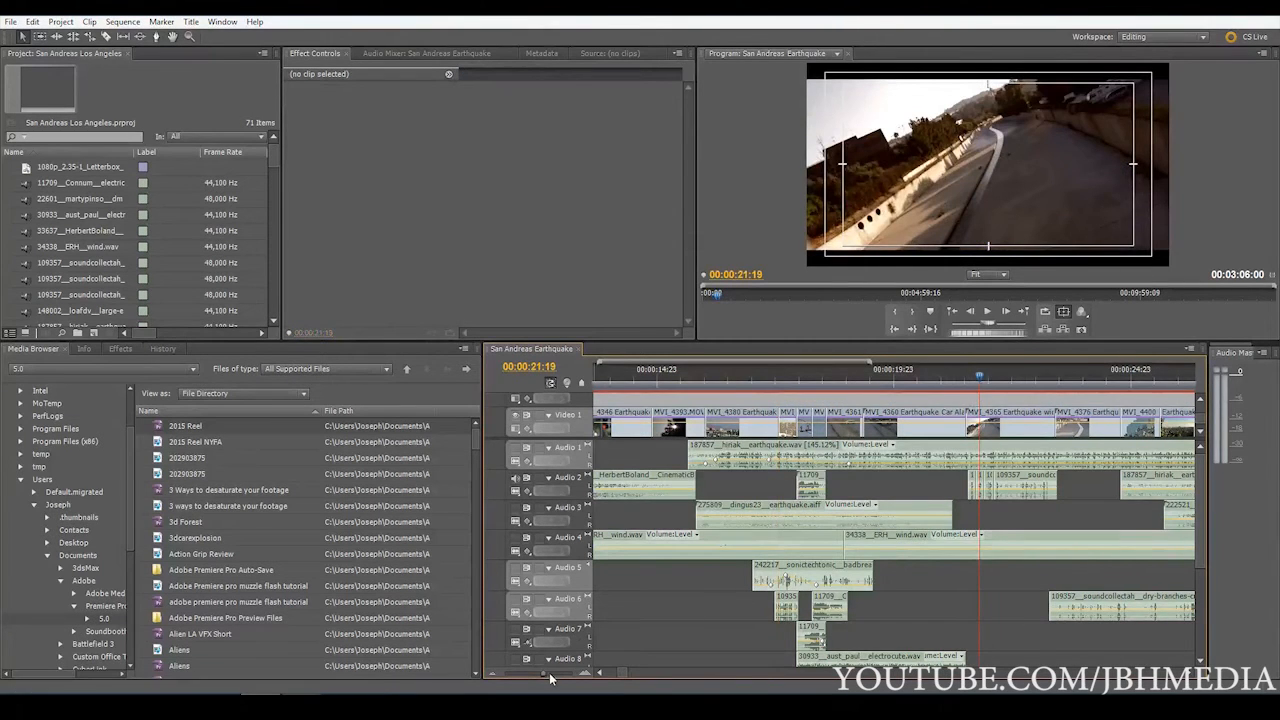
{"action": "left_click_drag", "start_coordinate": [543, 673], "coordinate": [556, 675]}
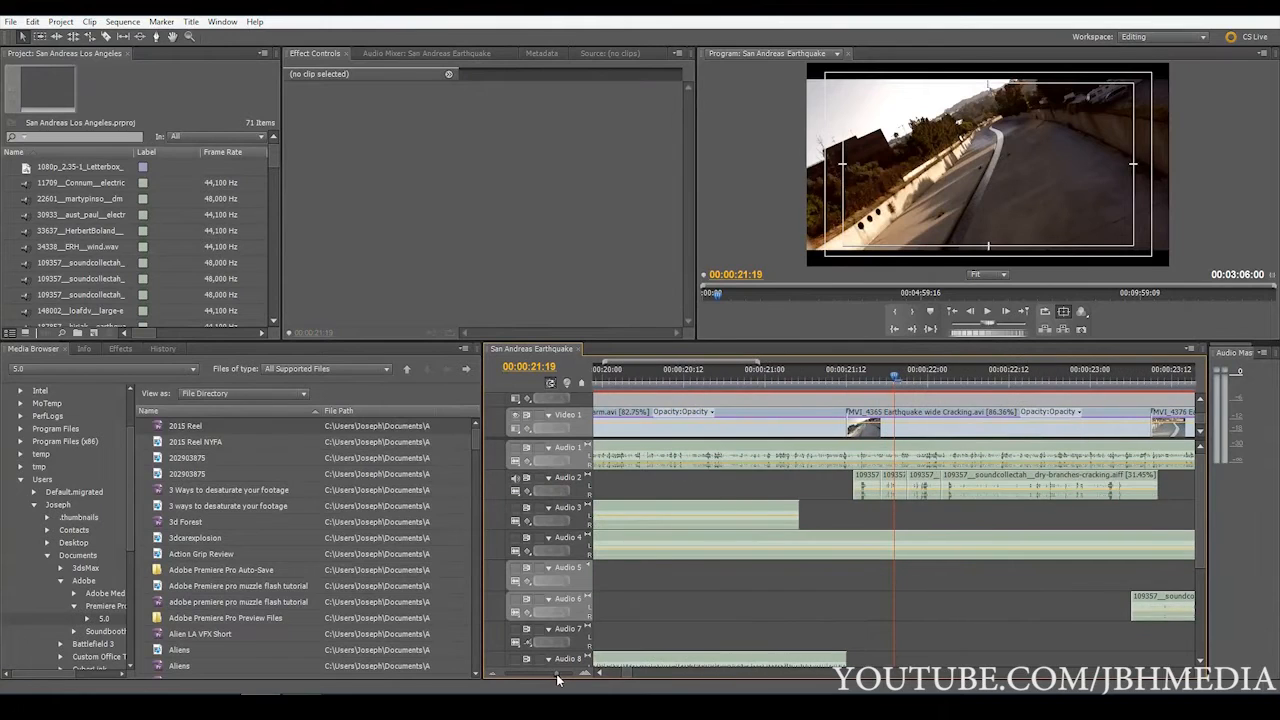
{"action": "left_click", "coordinate": [843, 378]}
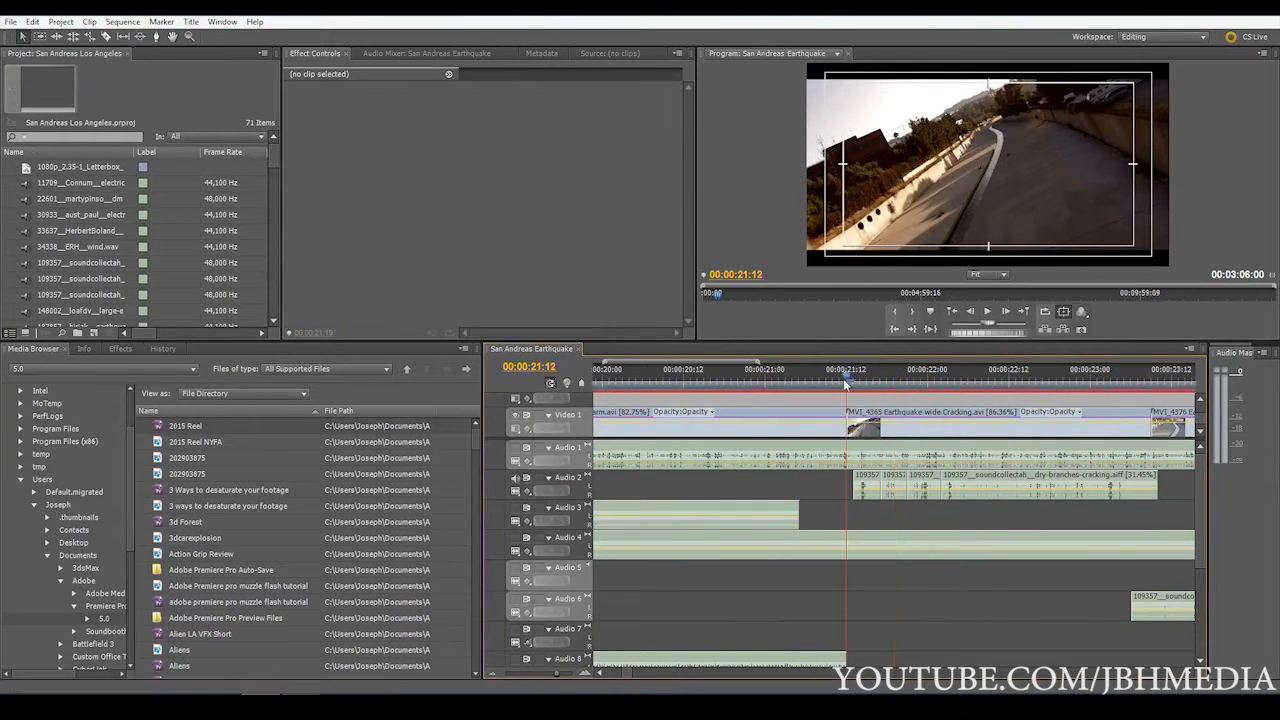
{"action": "key", "text": "space"}
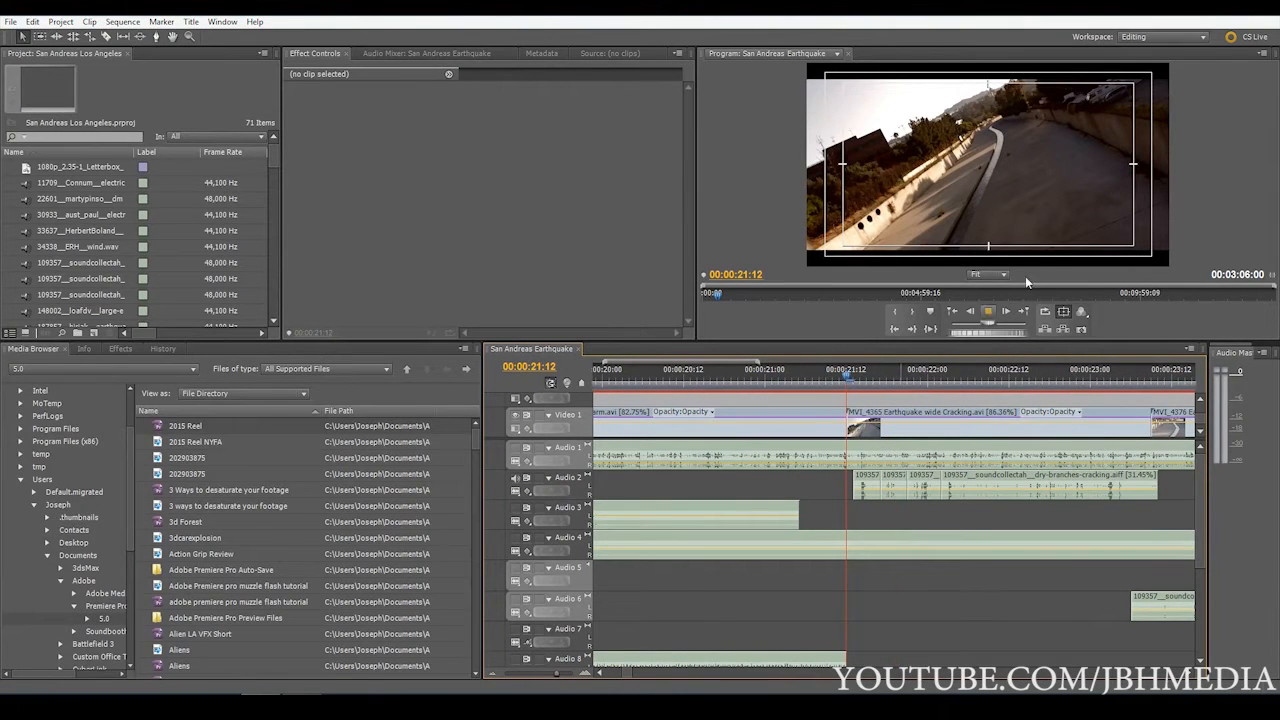
Select the longest dry-branches-cracking clip on Audio 2 and examine it closely with the playhead at 00:00:22:12
{"action": "left_click", "coordinate": [544, 674]}
{"action": "left_click", "coordinate": [745, 493]}
{"action": "left_click", "coordinate": [735, 382]}
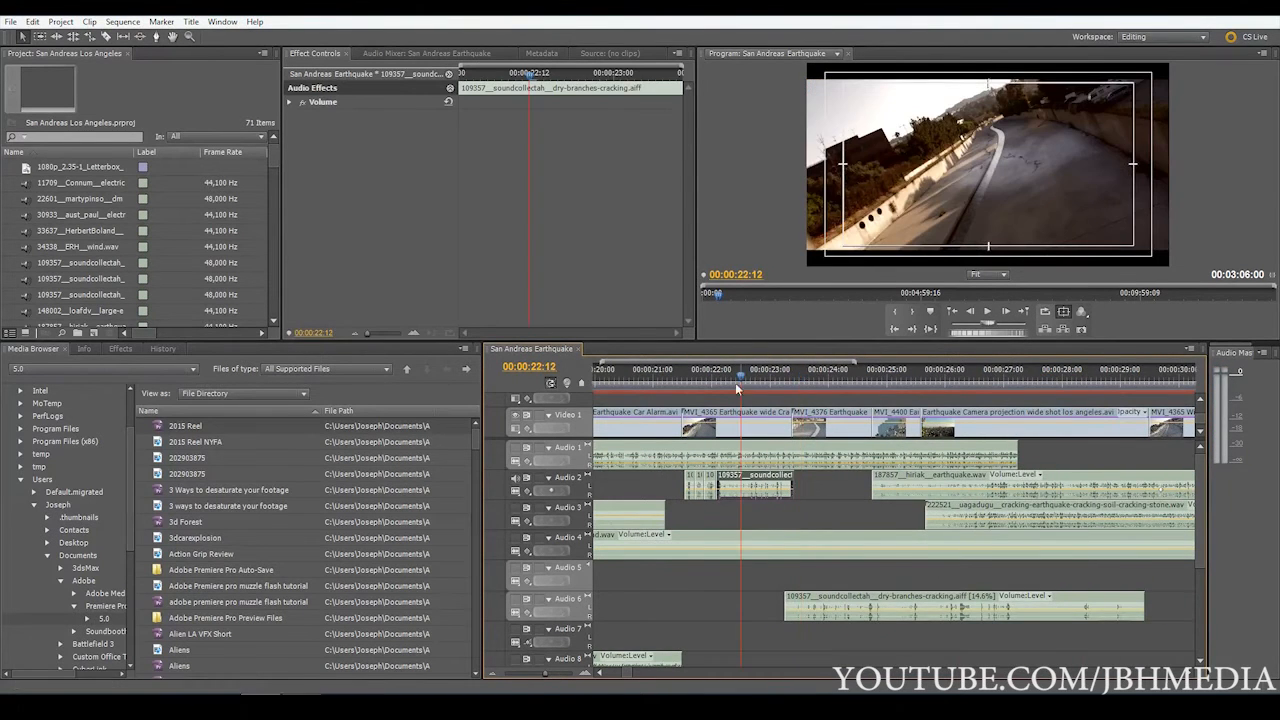
{"action": "left_click", "coordinate": [556, 670]}
{"action": "left_click", "coordinate": [556, 670]}
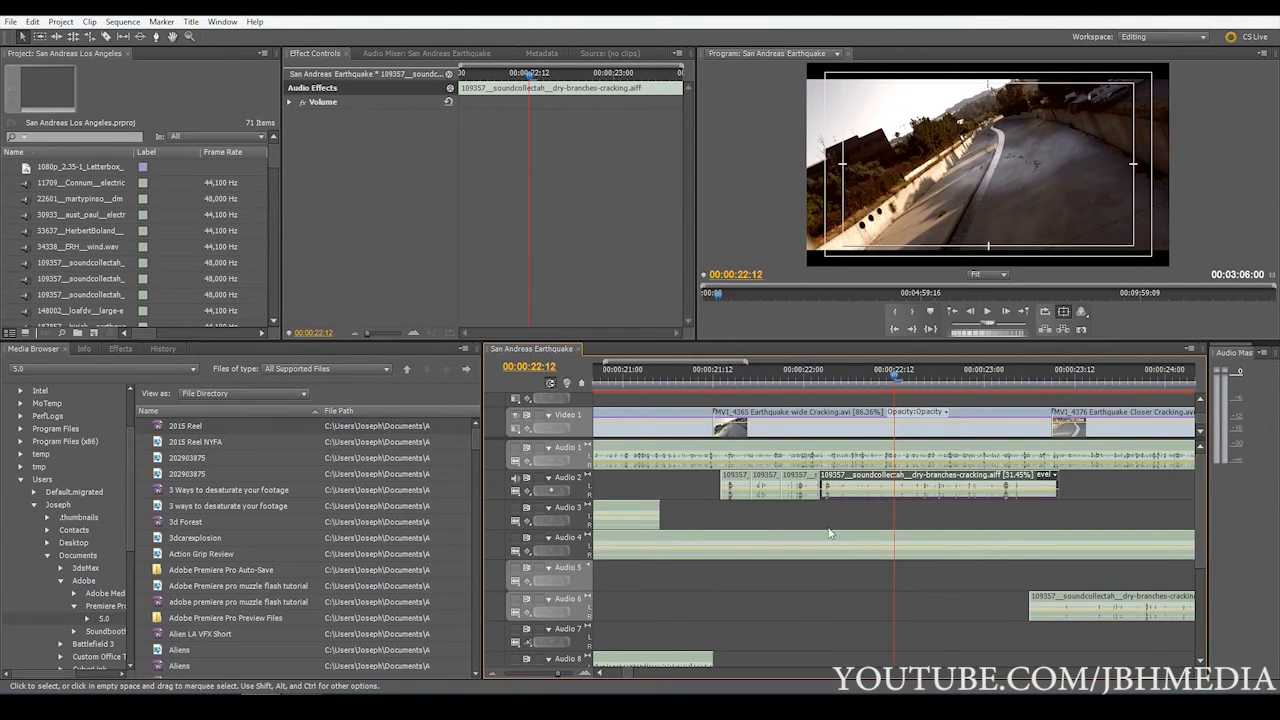
Select the first microwave-beep clip on Audio 3 and scrub the playhead from 00:00:11:07 to 00:00:12:04
{"action": "left_click_drag", "start_coordinate": [556, 676], "coordinate": [535, 683]}
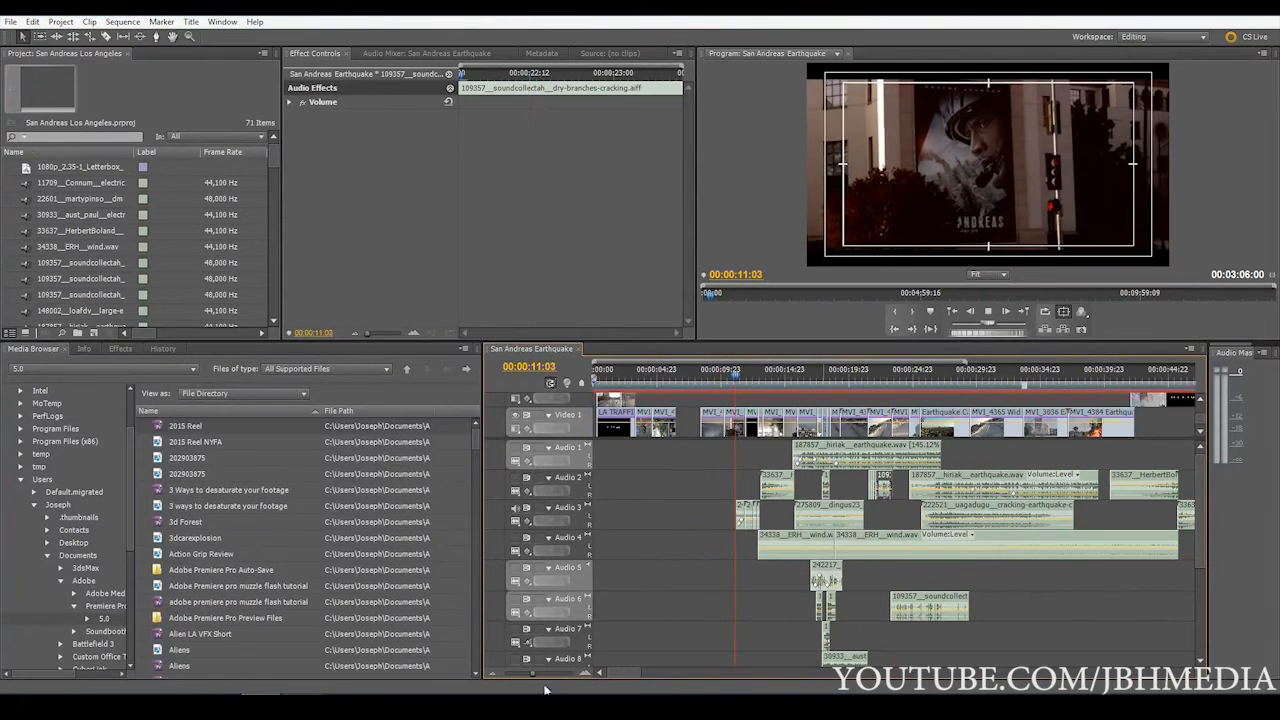
{"action": "left_click_drag", "start_coordinate": [543, 678], "coordinate": [547, 673]}
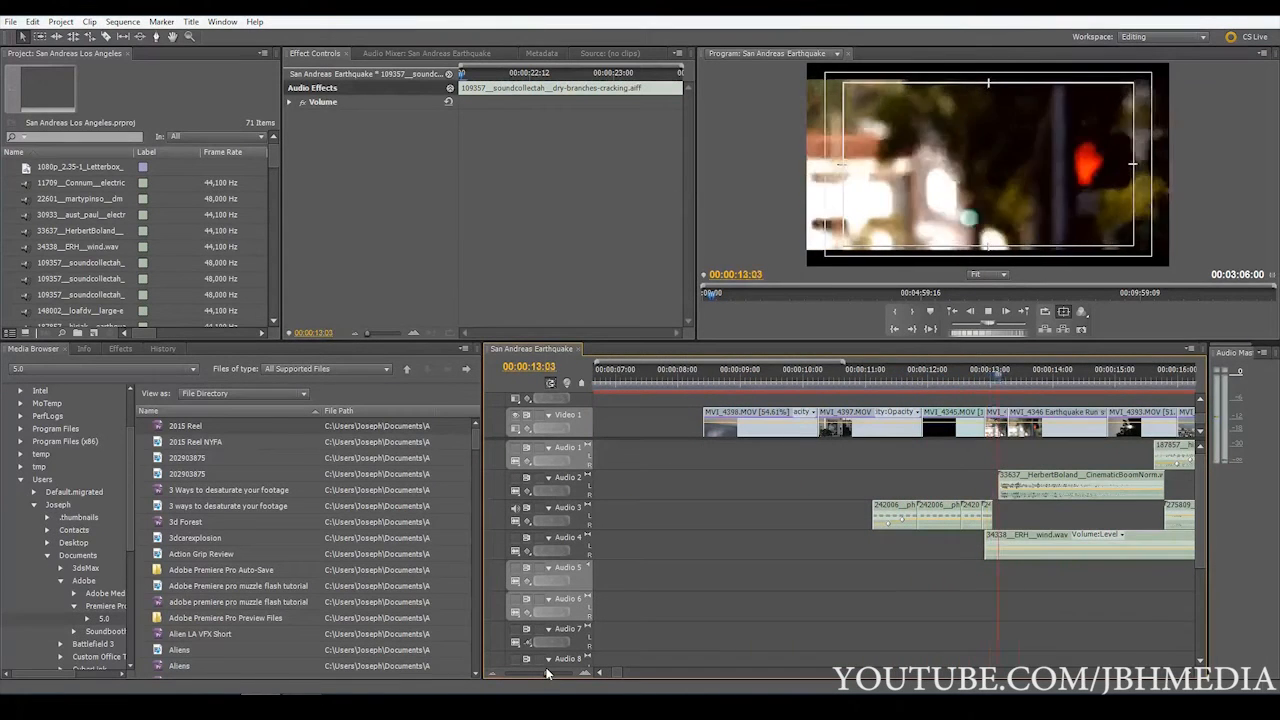
{"action": "left_click_drag", "start_coordinate": [547, 673], "coordinate": [537, 677]}
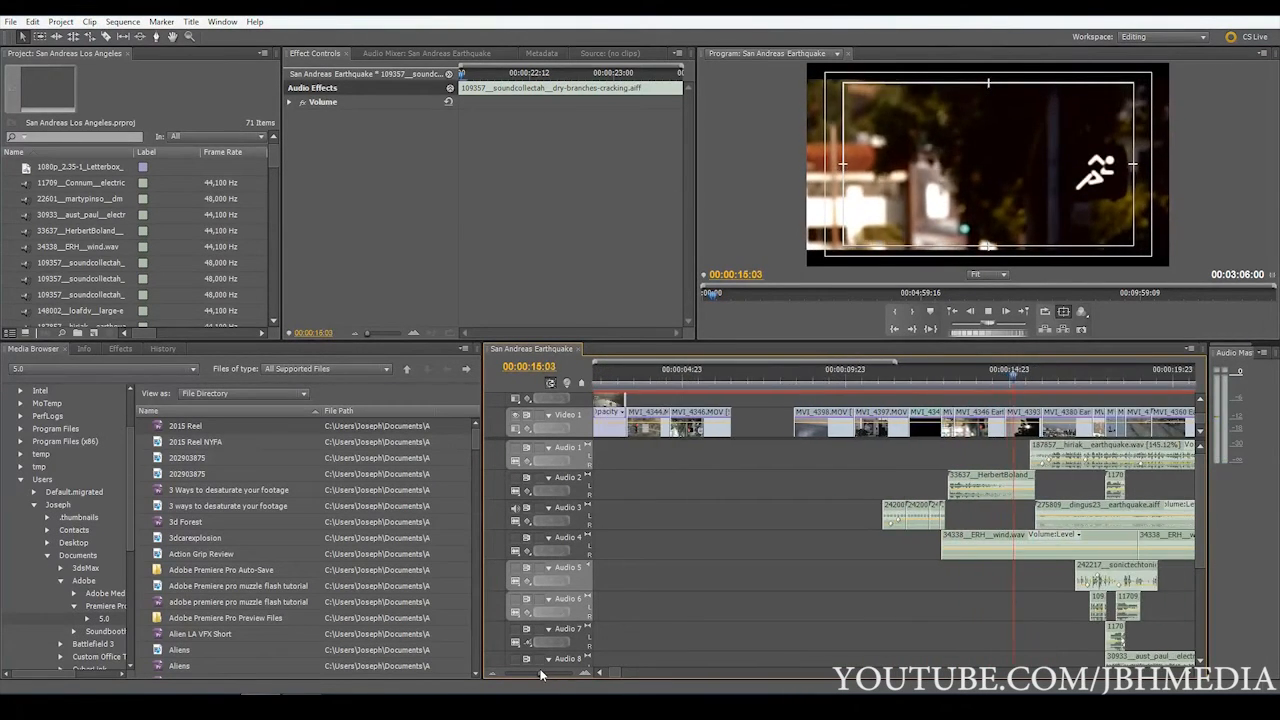
{"action": "left_click", "coordinate": [896, 512]}
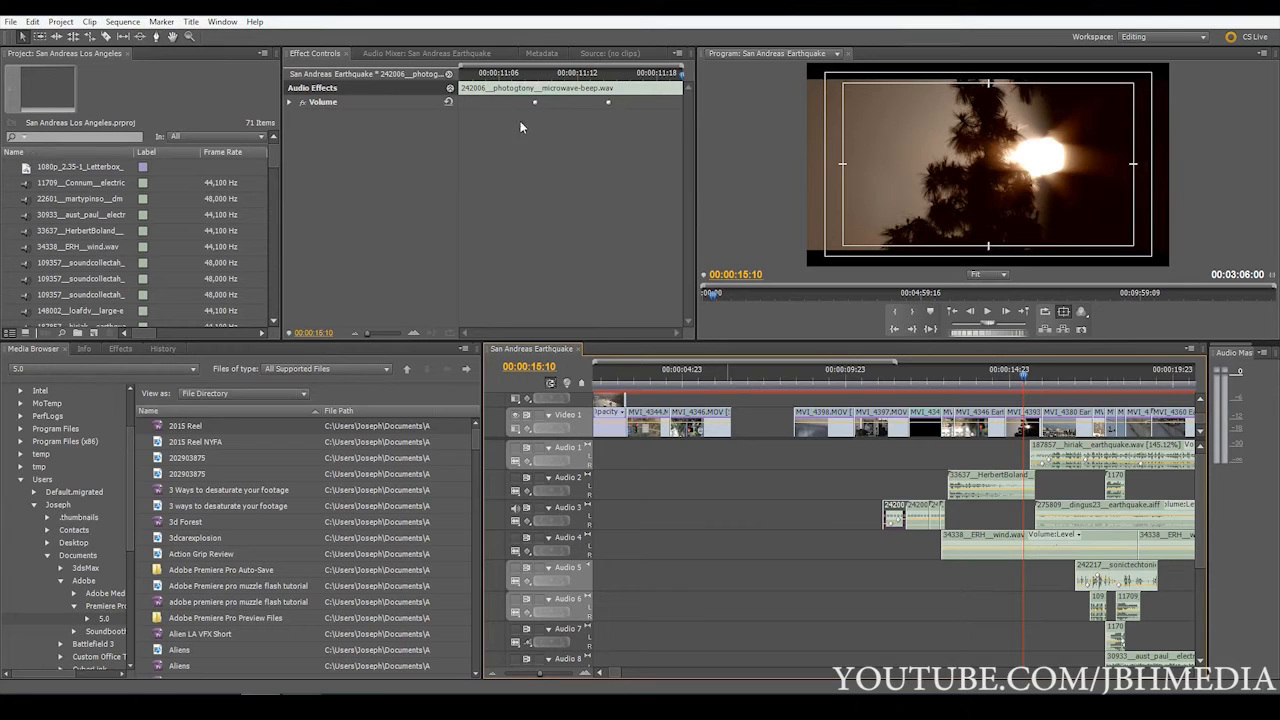
{"action": "left_click", "coordinate": [888, 381]}
{"action": "left_click_drag", "start_coordinate": [537, 676], "coordinate": [545, 678]}
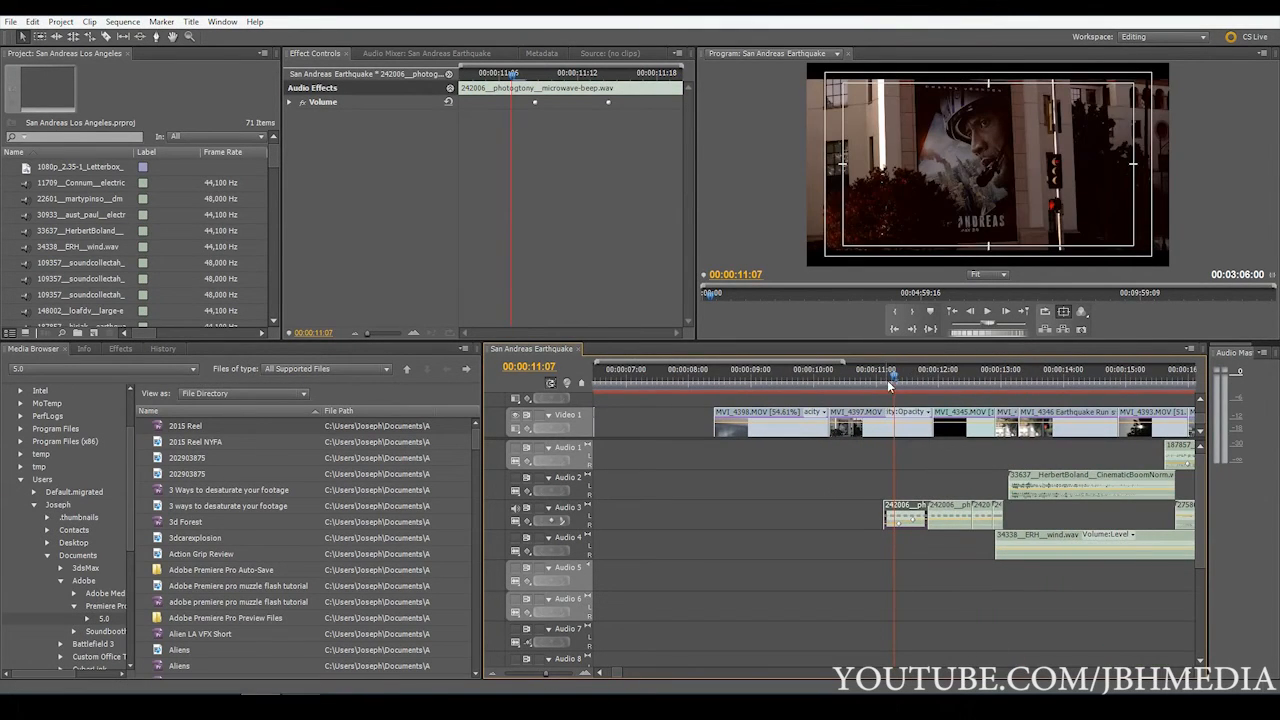
{"action": "left_click_drag", "start_coordinate": [891, 381], "coordinate": [950, 392]}
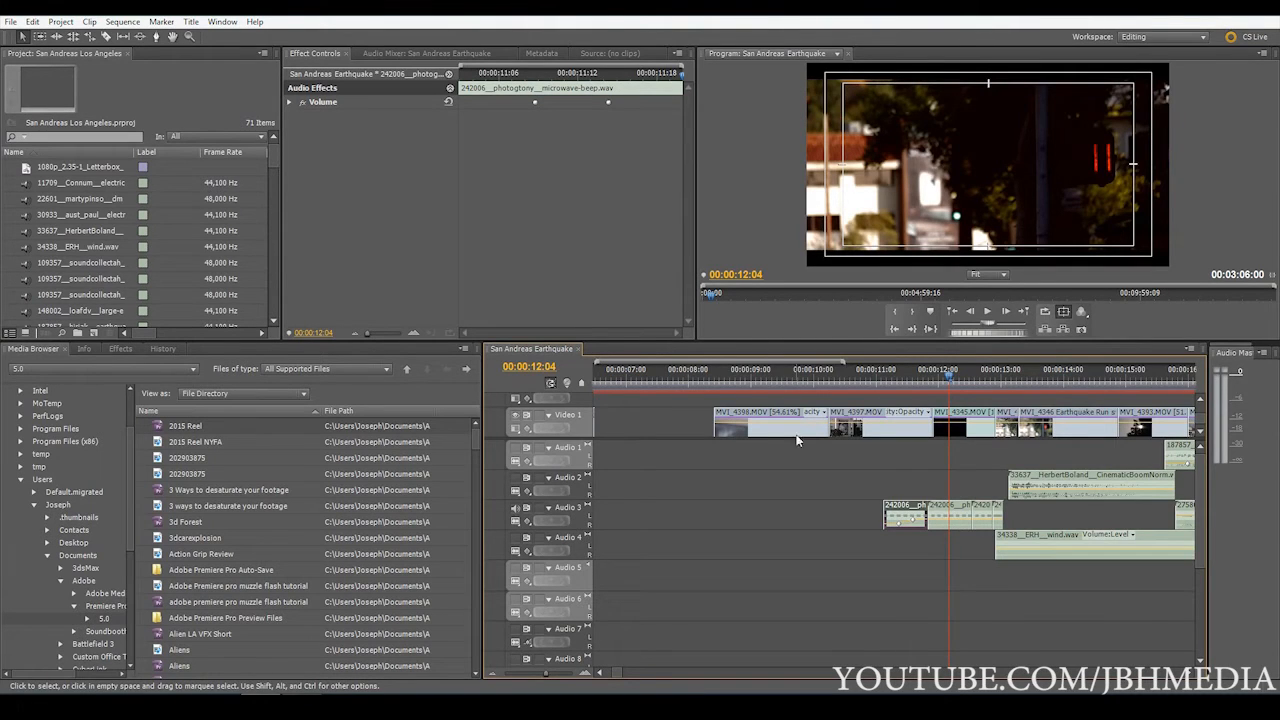
Play the sequence onward from 00:00:12:04 and select the cracking-earthquake-cracking-soil clip on Audio 3
{"action": "key", "text": "space"}
{"action": "left_click_drag", "start_coordinate": [544, 675], "coordinate": [533, 677]}
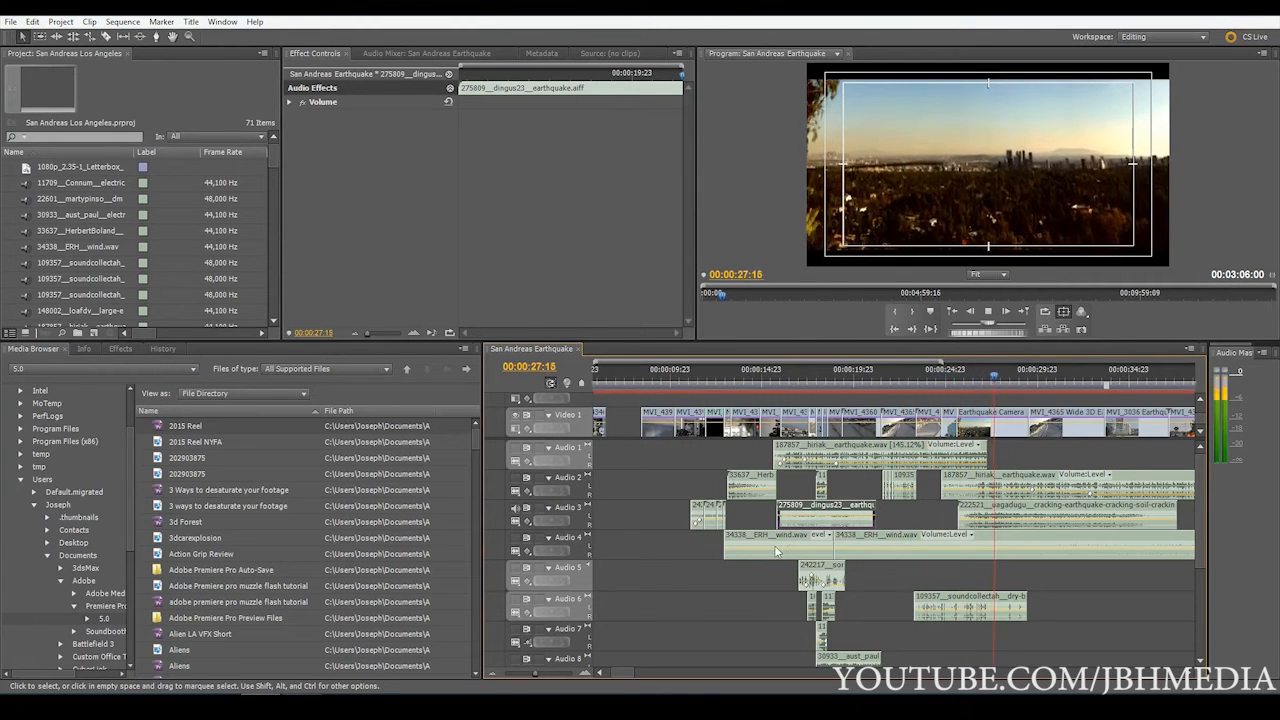
{"action": "left_click", "coordinate": [1020, 513]}
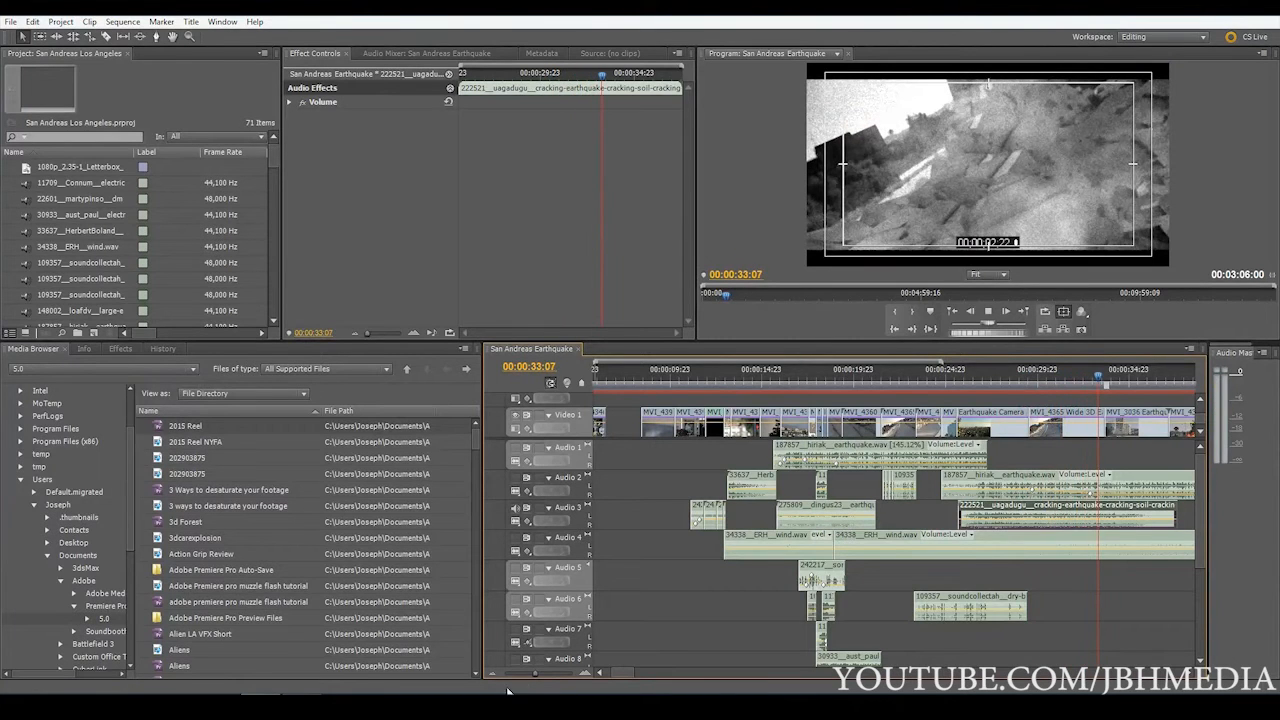
Review the cracking-earthquake-cracking-soil clip on Audio 3, moving the playhead back to 00:00:26:23 at the wide city shot
{"action": "left_click_drag", "start_coordinate": [531, 674], "coordinate": [542, 671]}
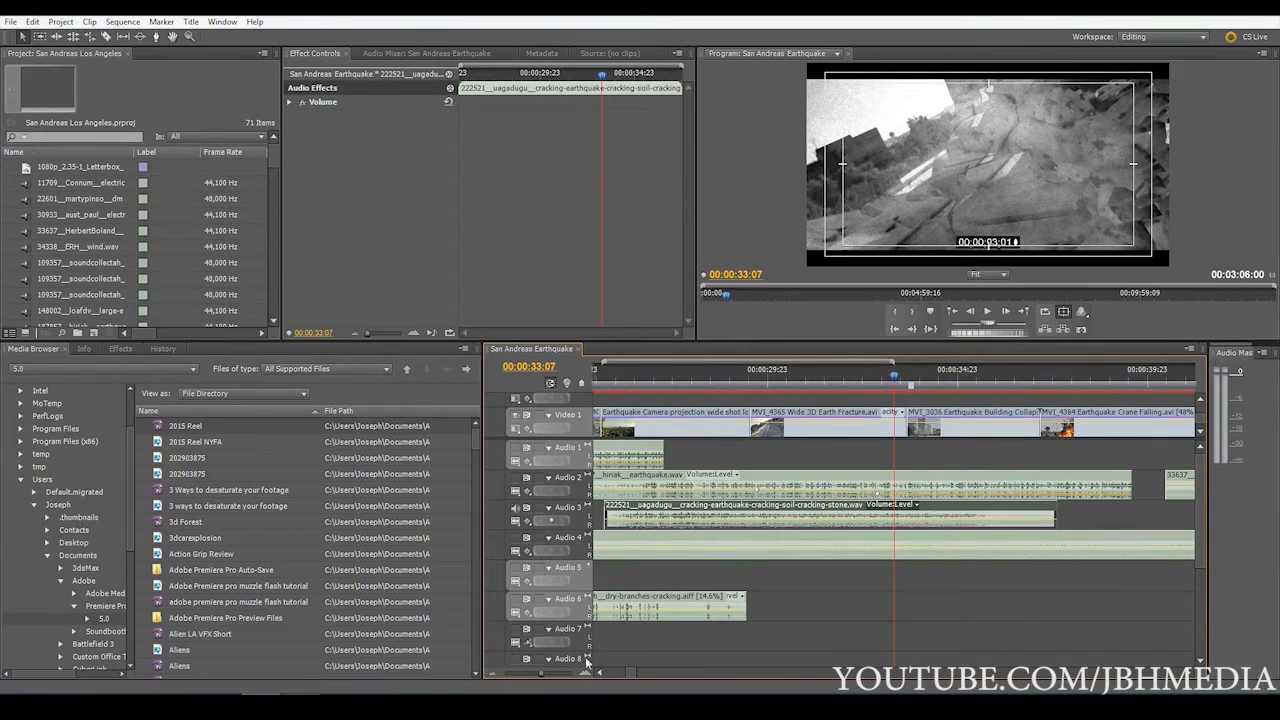
{"action": "left_click", "coordinate": [536, 677]}
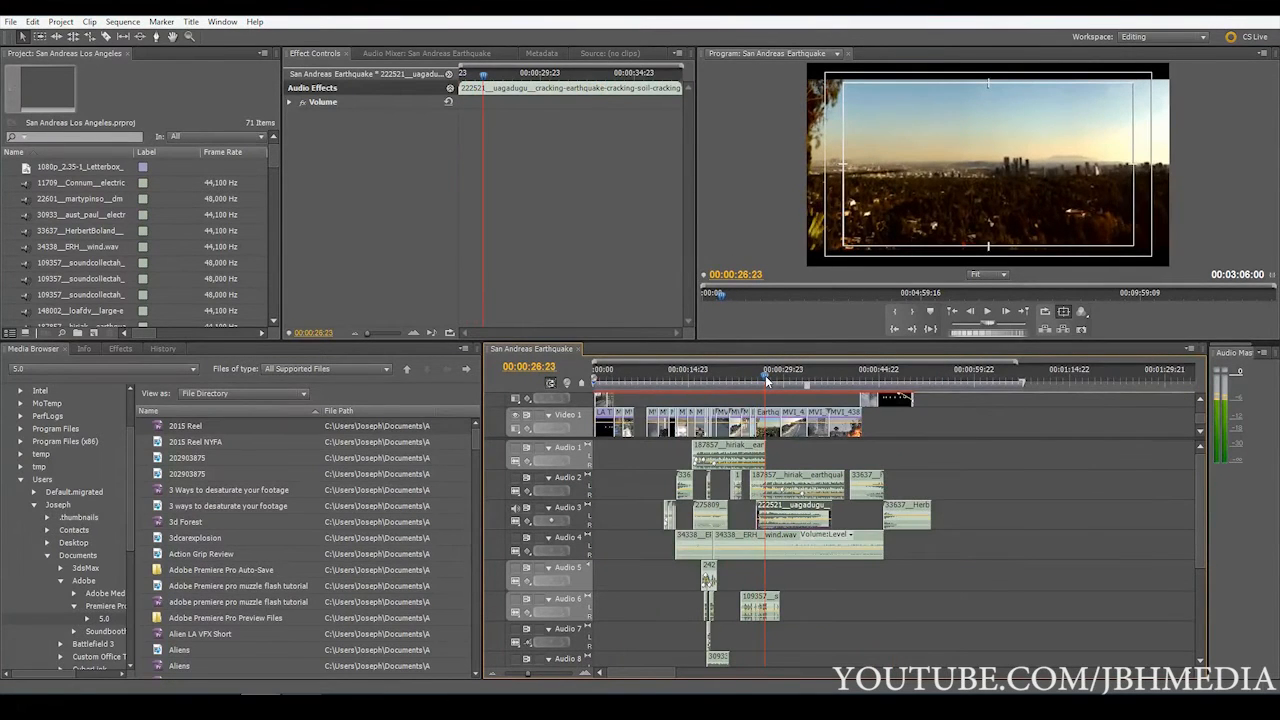
{"action": "left_click_drag", "start_coordinate": [766, 376], "coordinate": [769, 376]}
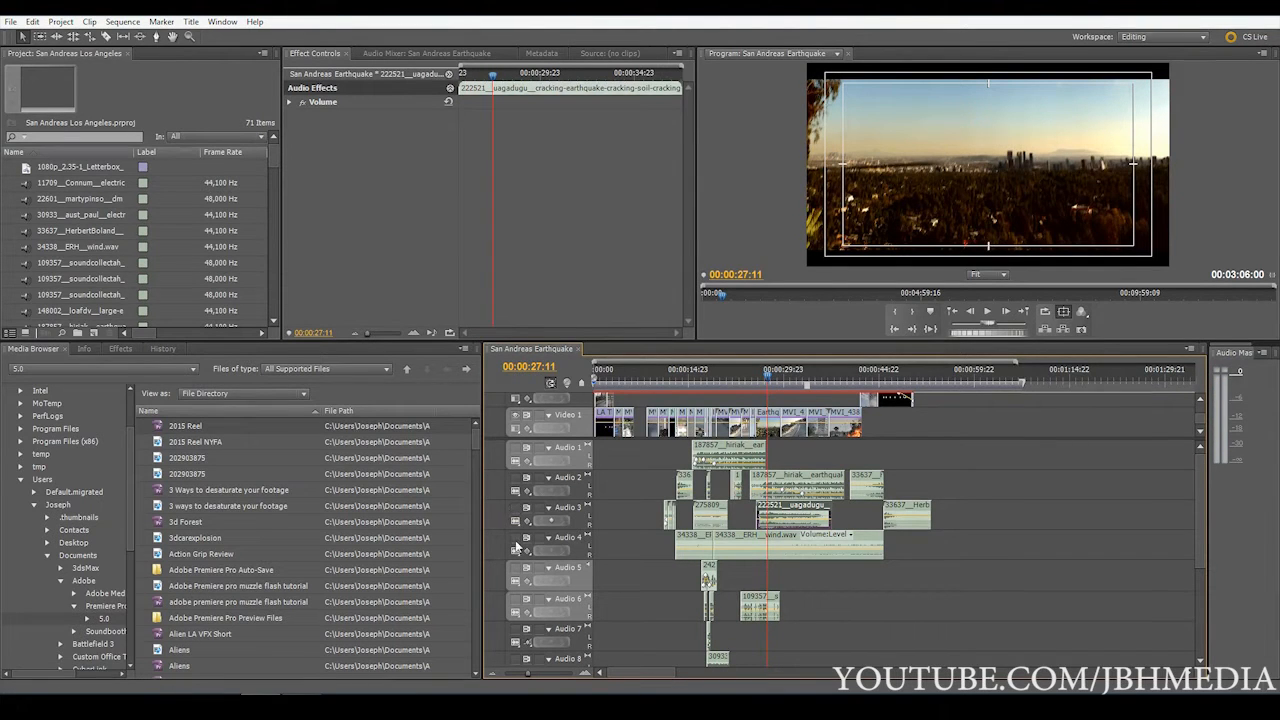
Play the wind clips on Audio 4 from 00:00:13:05 and stop at 00:00:21:17
{"action": "left_click", "coordinate": [678, 380]}
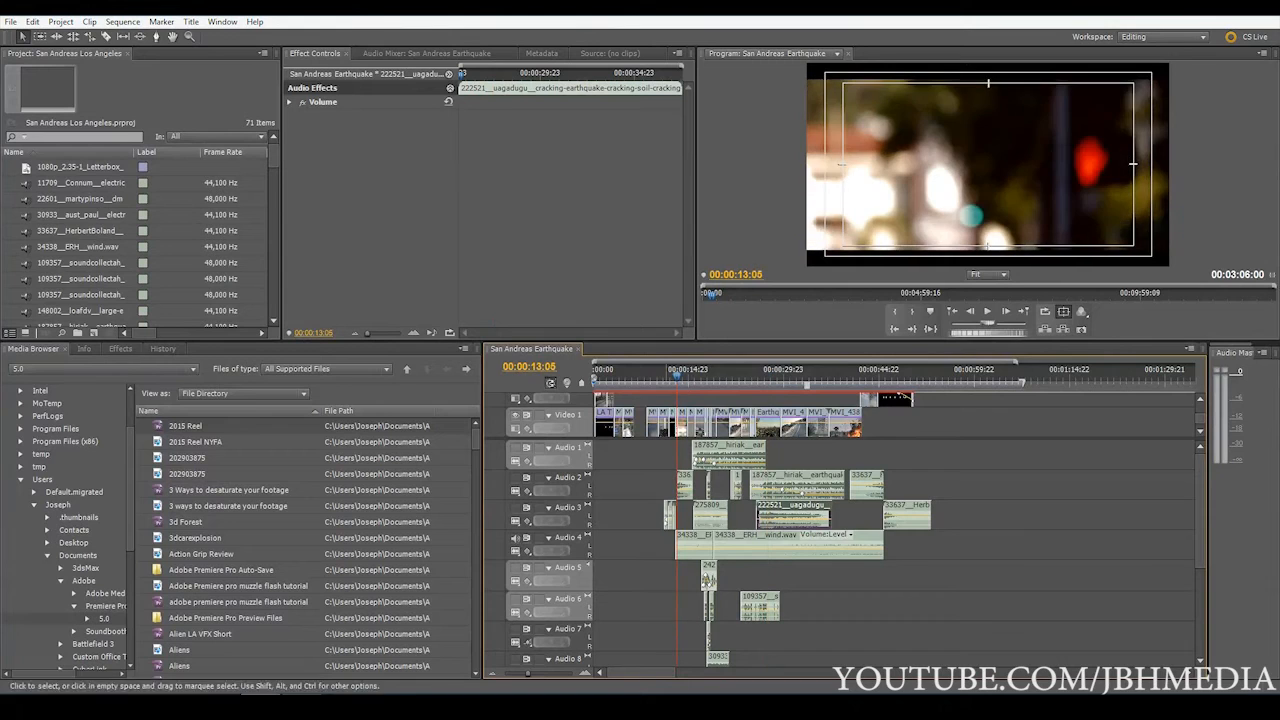
{"action": "left_click", "coordinate": [538, 675]}
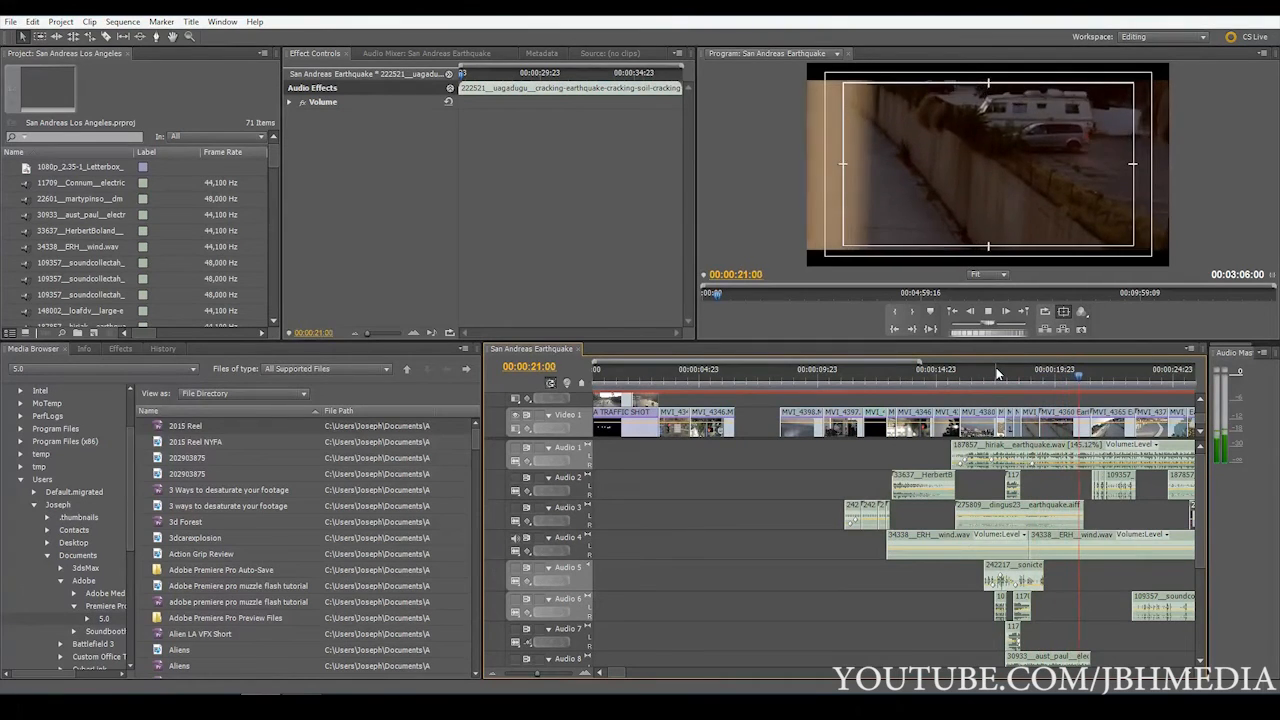
{"action": "key", "text": "space"}
Unmute Audio 5 and play the sequence from shortly before its first clip
{"action": "left_click", "coordinate": [520, 679]}
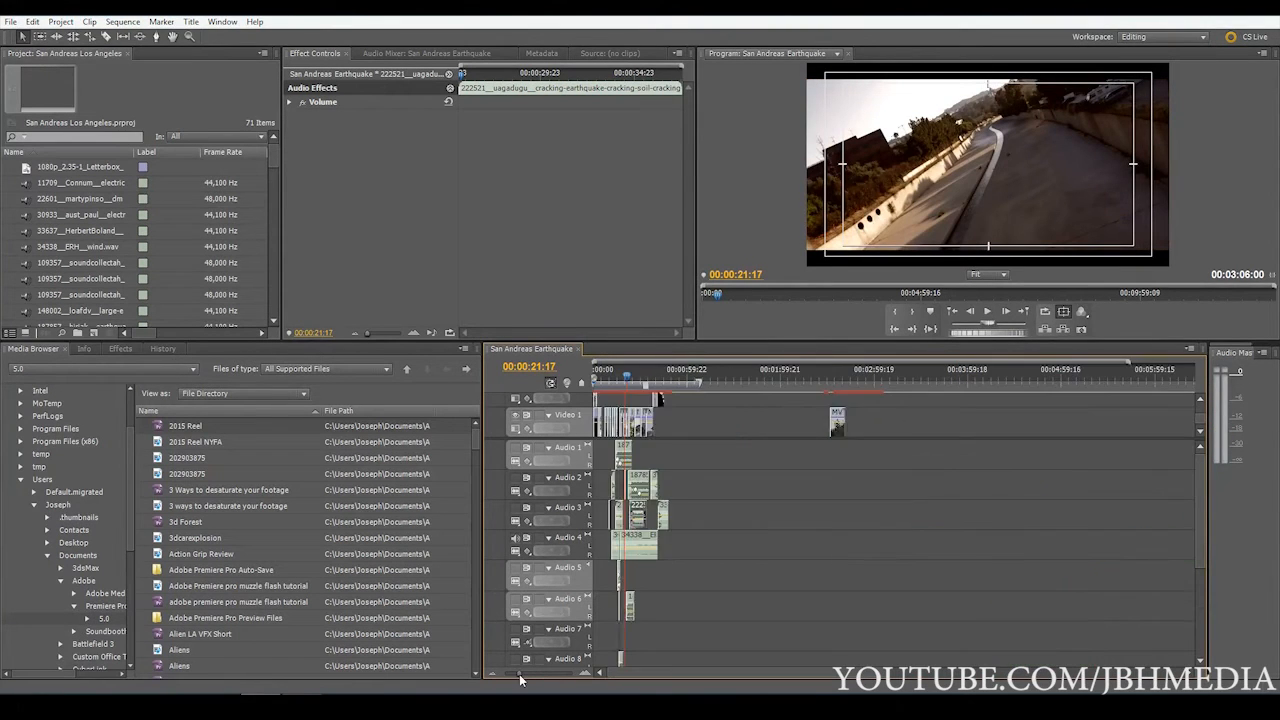
{"action": "left_click_drag", "start_coordinate": [520, 679], "coordinate": [530, 679]}
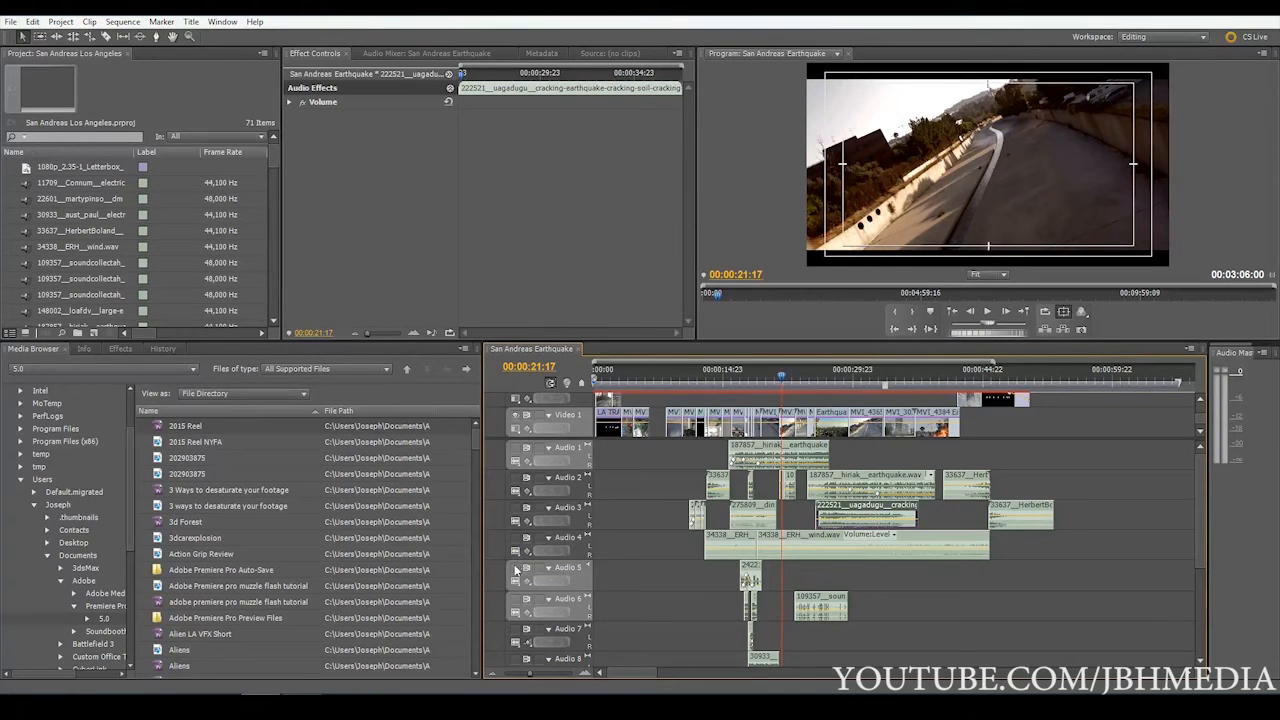
{"action": "left_click", "coordinate": [514, 569]}
{"action": "left_click", "coordinate": [734, 371]}
{"action": "key", "text": "space"}
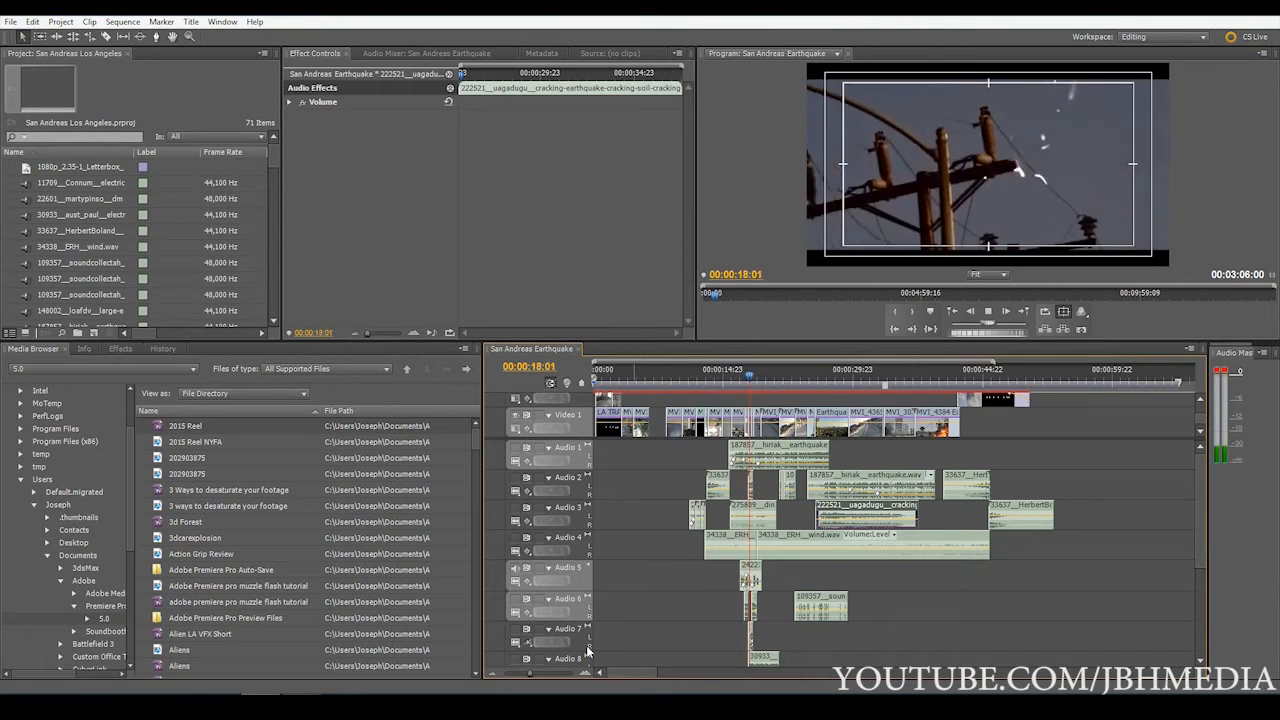
Select the badbreaks-crunch-and-snap clip on Audio 5 and play it from 00:00:17:02
{"action": "left_click_drag", "start_coordinate": [530, 674], "coordinate": [547, 675]}
{"action": "left_click", "coordinate": [812, 577]}
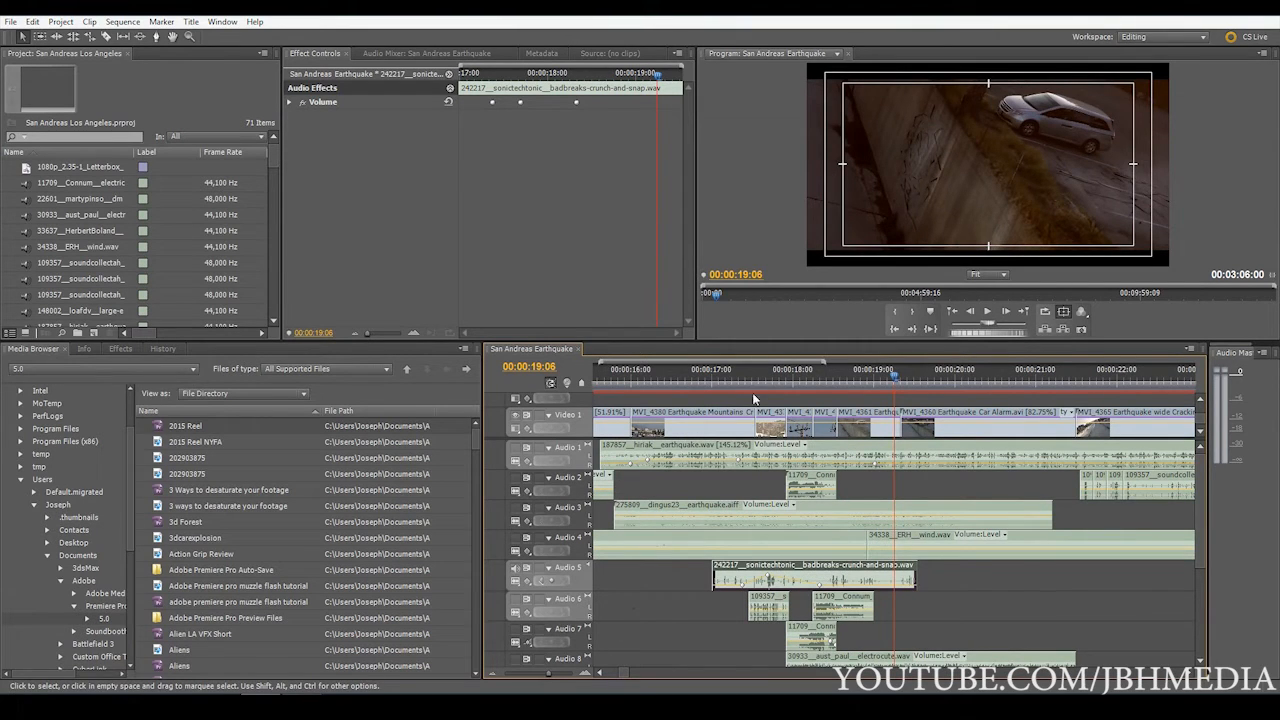
{"action": "left_click", "coordinate": [719, 381]}
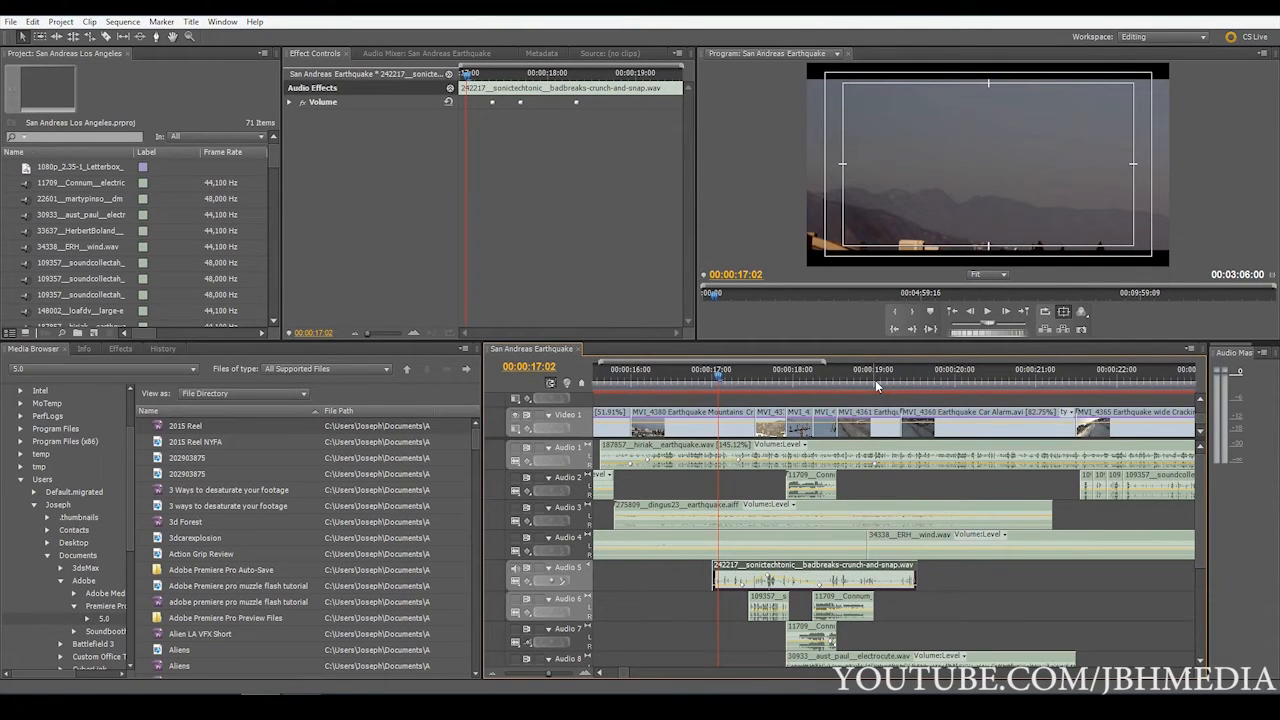
{"action": "key", "text": "space"}
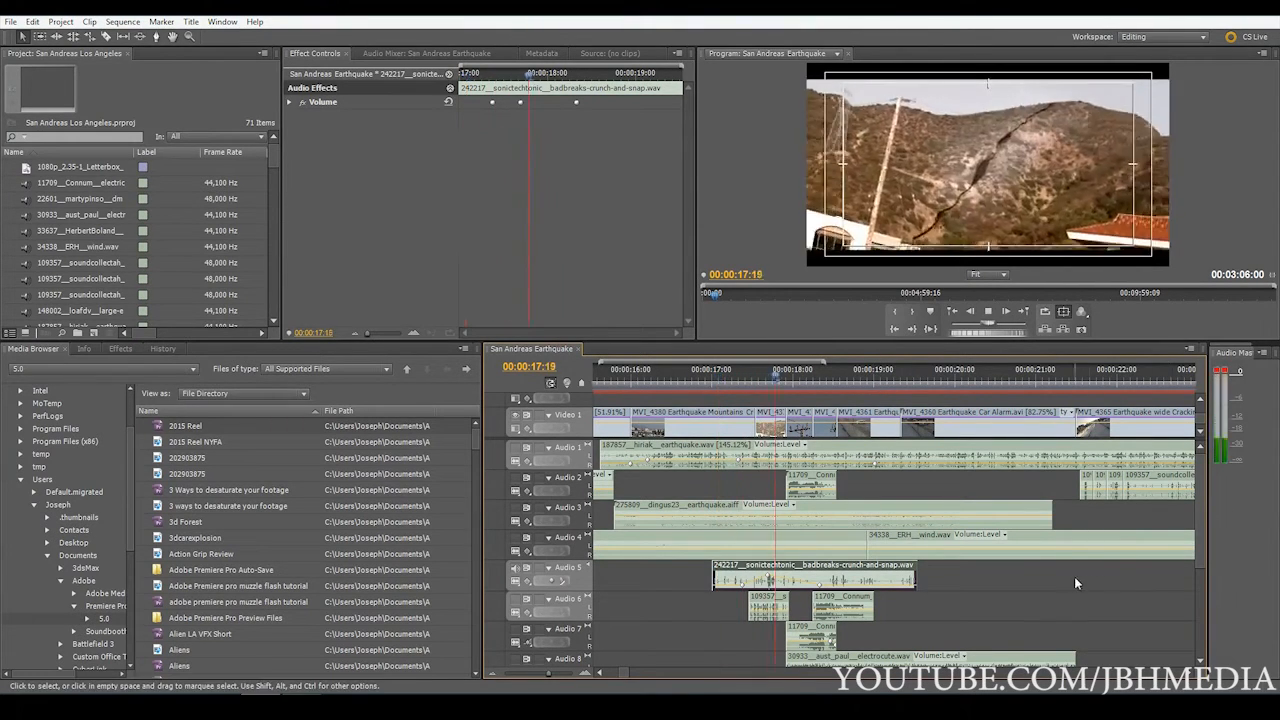
{"action": "key", "text": "space"}
Select the dry-branches-cracking clip on Audio 6 and play that track from 00:00:17:10
{"action": "left_click", "coordinate": [768, 605]}
{"action": "left_click_drag", "start_coordinate": [548, 673], "coordinate": [546, 680]}
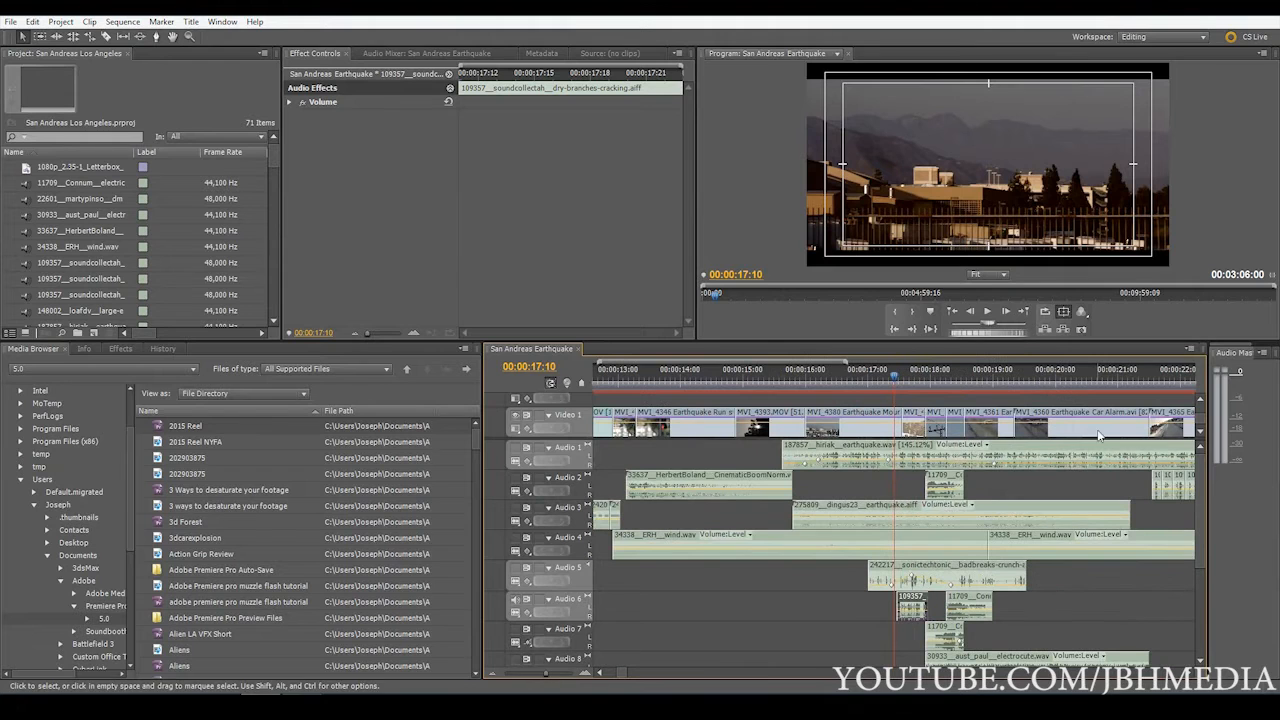
{"action": "key", "text": "space"}
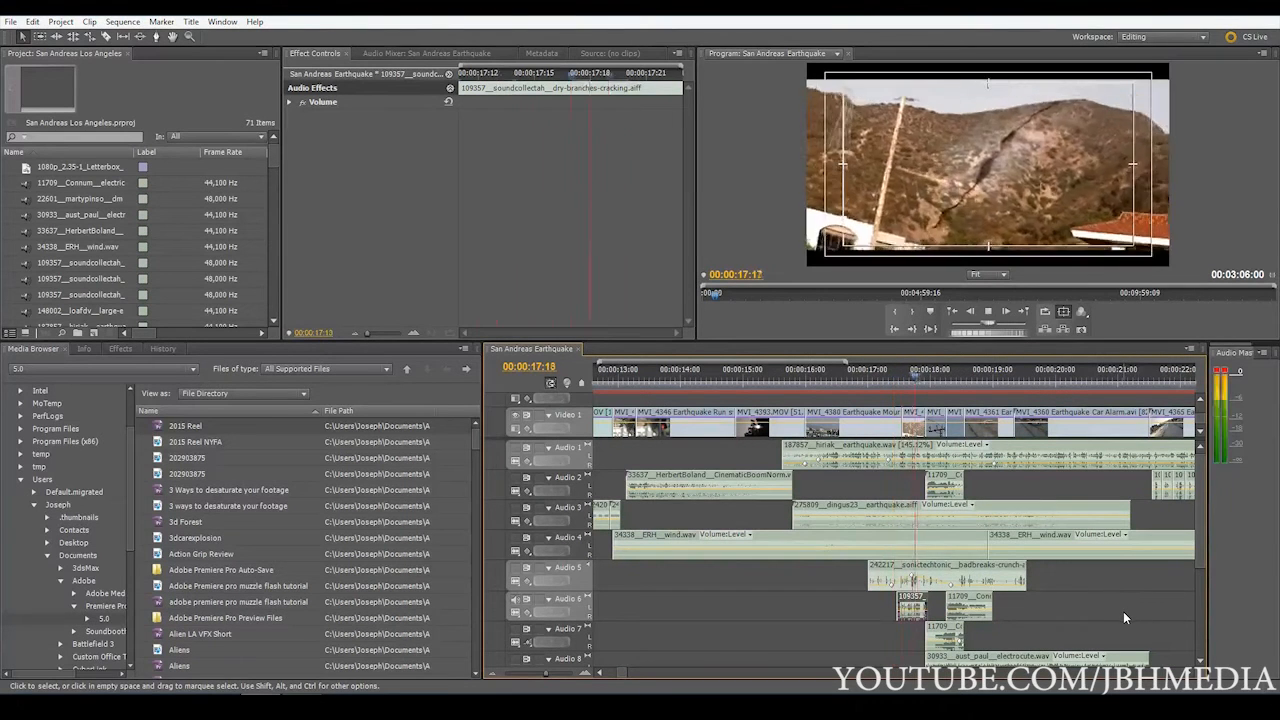
{"action": "key", "text": "space"}
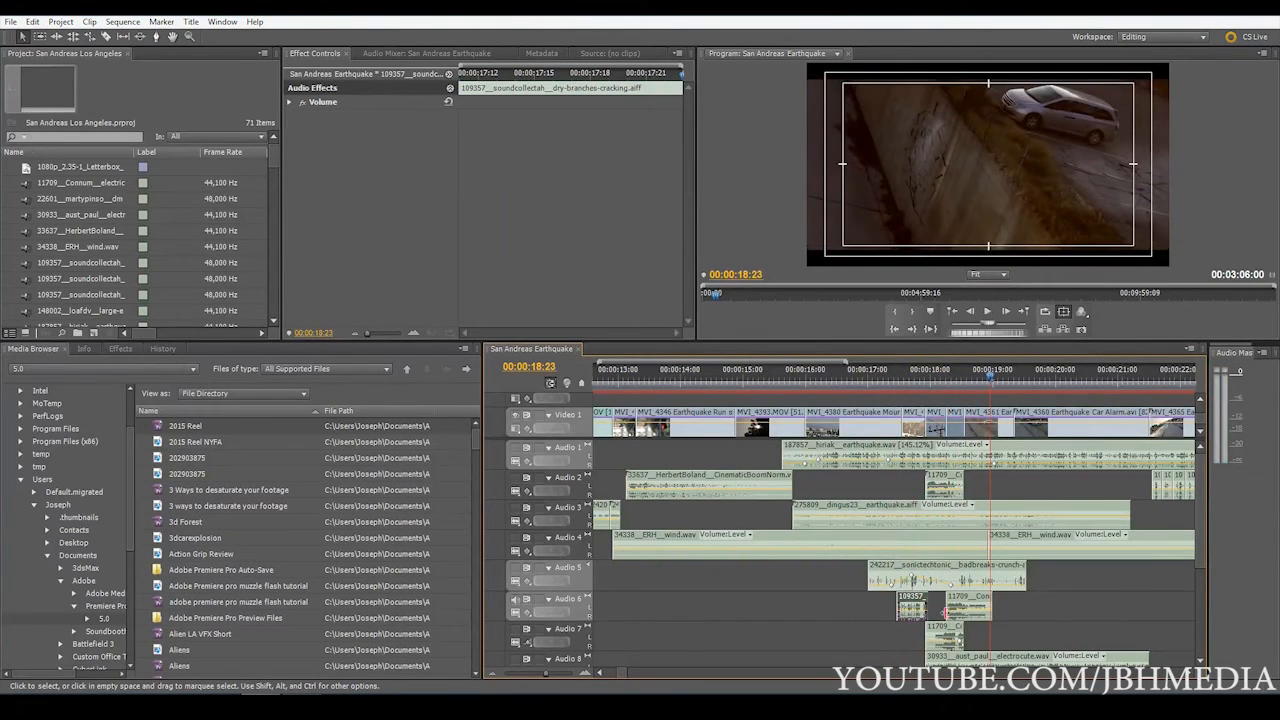
Replay Audio 6 from 00:00:17:08 and select its electric_sparks clip
{"action": "left_click", "coordinate": [913, 386]}
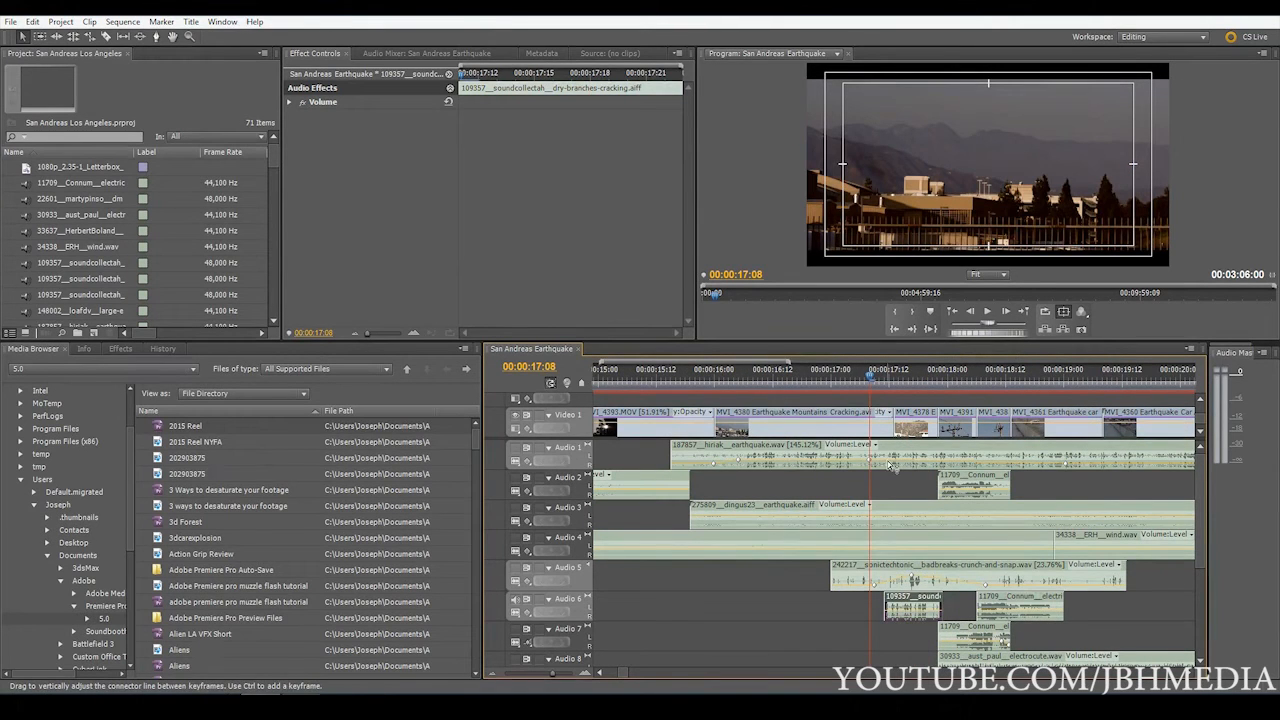
{"action": "mouse_move", "coordinate": [889, 463]}
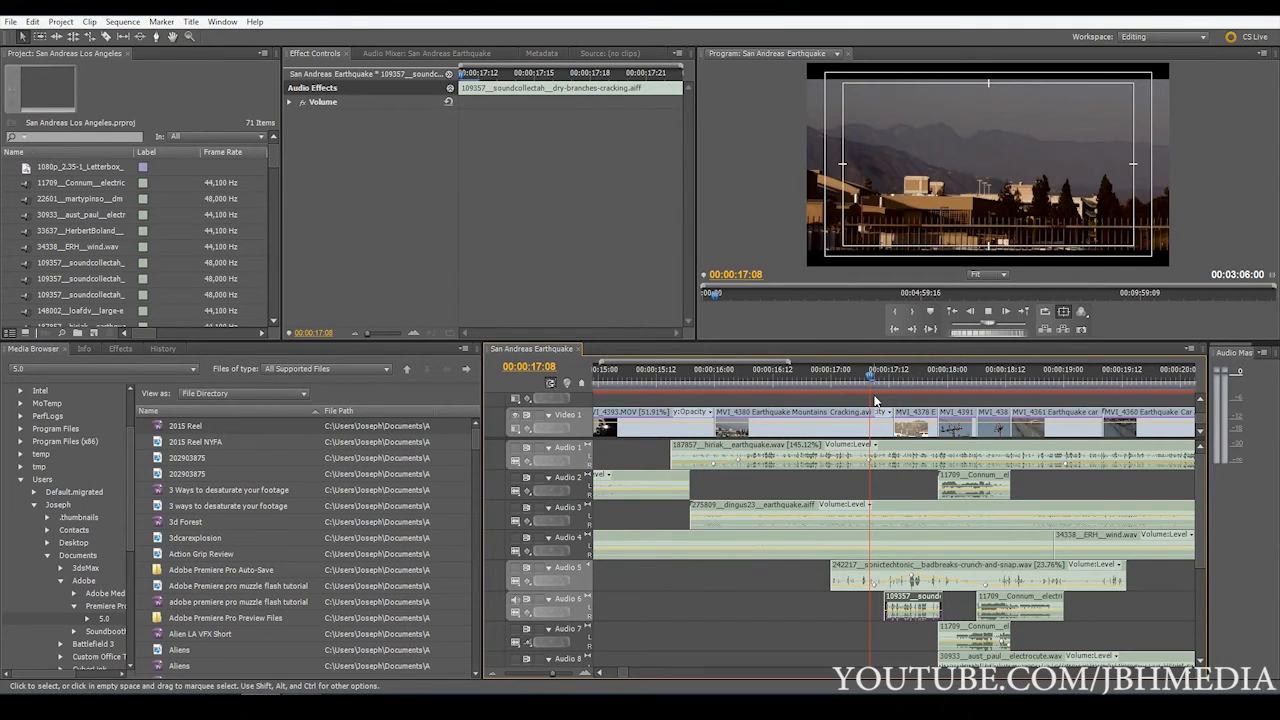
{"action": "key", "text": "space"}
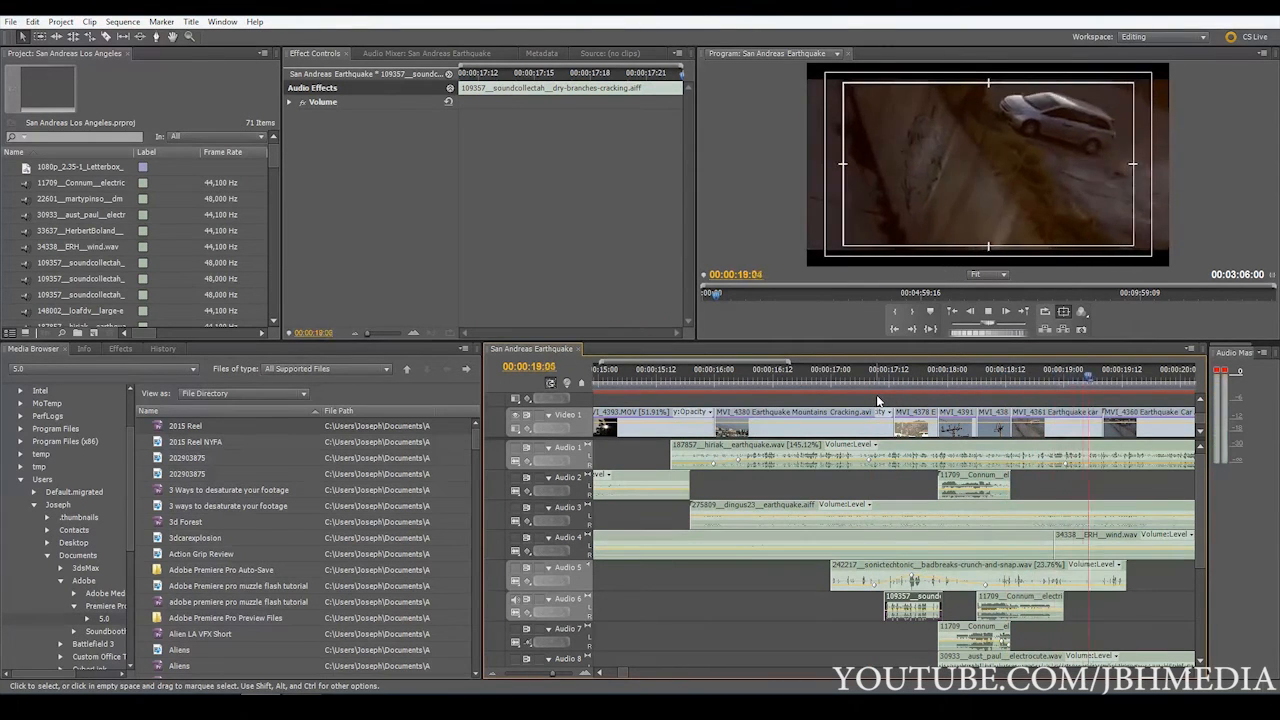
{"action": "key", "text": "space"}
{"action": "left_click", "coordinate": [1000, 605]}
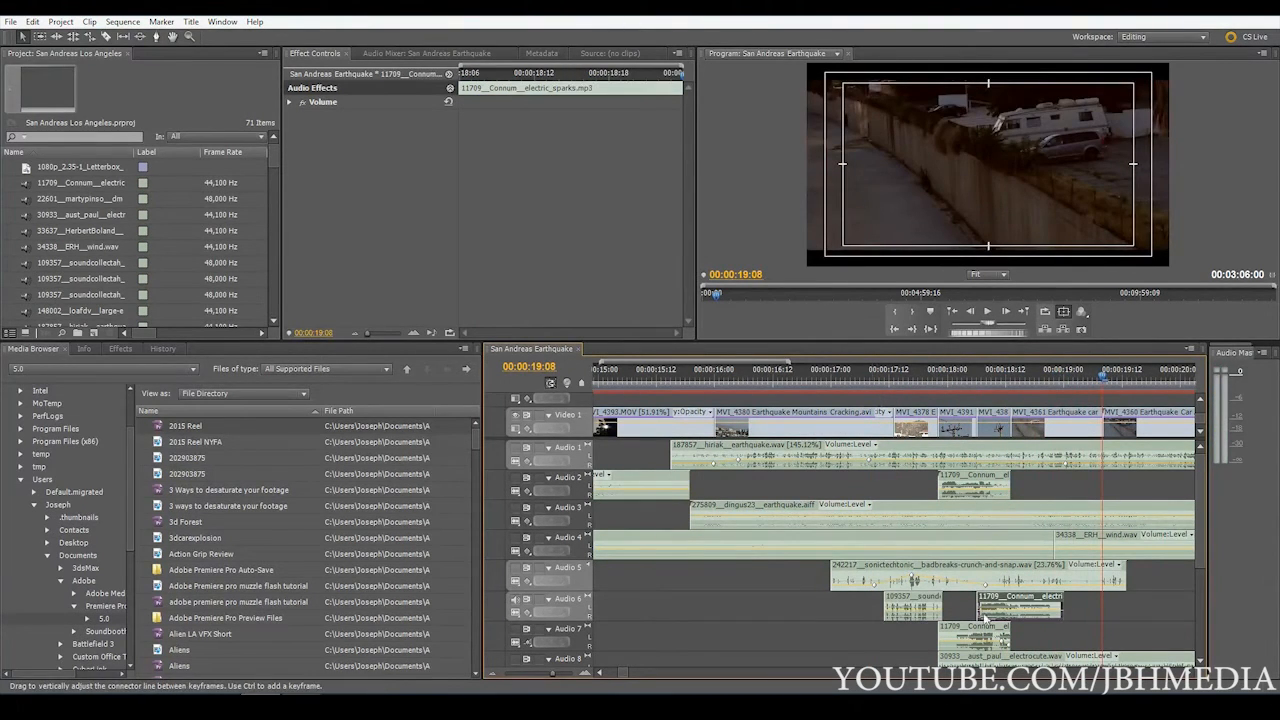
Unmute Audio 7, mute Audio 6, and play the electric_sparks clip on Audio 7 from 00:00:17:15
{"action": "left_click", "coordinate": [562, 678]}
{"action": "left_click_drag", "start_coordinate": [562, 680], "coordinate": [560, 680]}
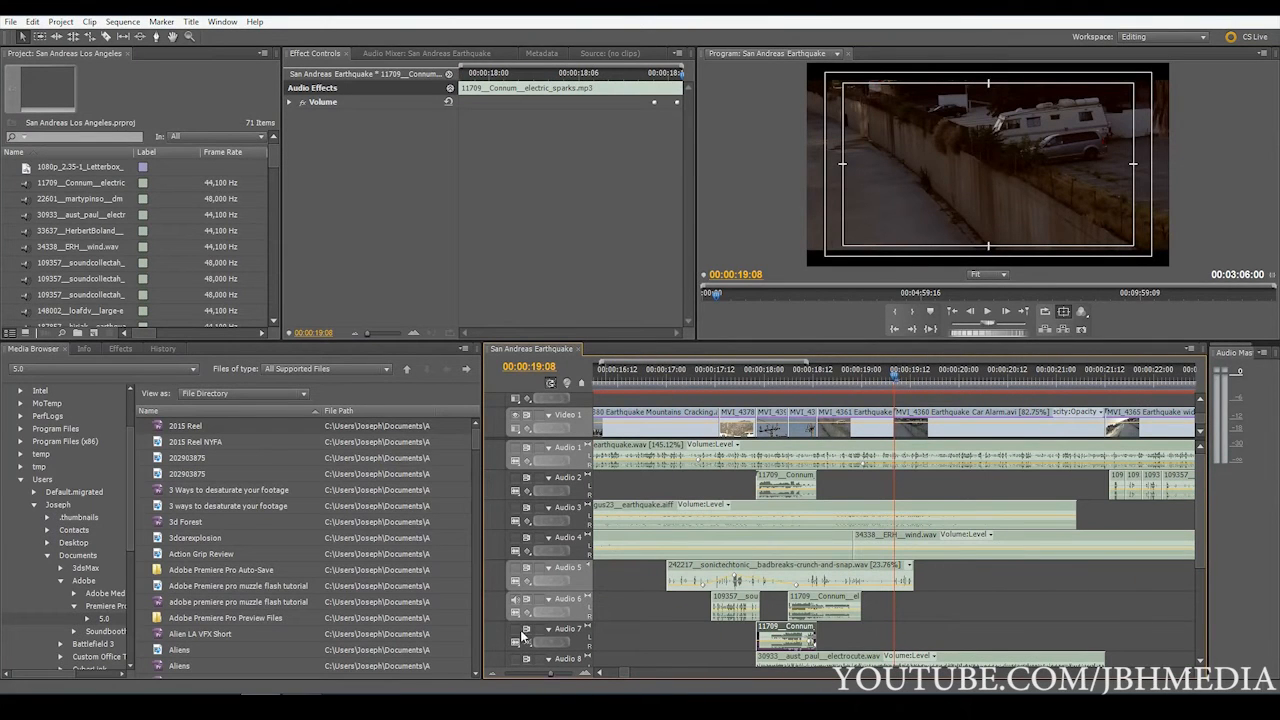
{"action": "left_click", "coordinate": [515, 629]}
{"action": "left_click", "coordinate": [515, 598]}
{"action": "left_click", "coordinate": [728, 372]}
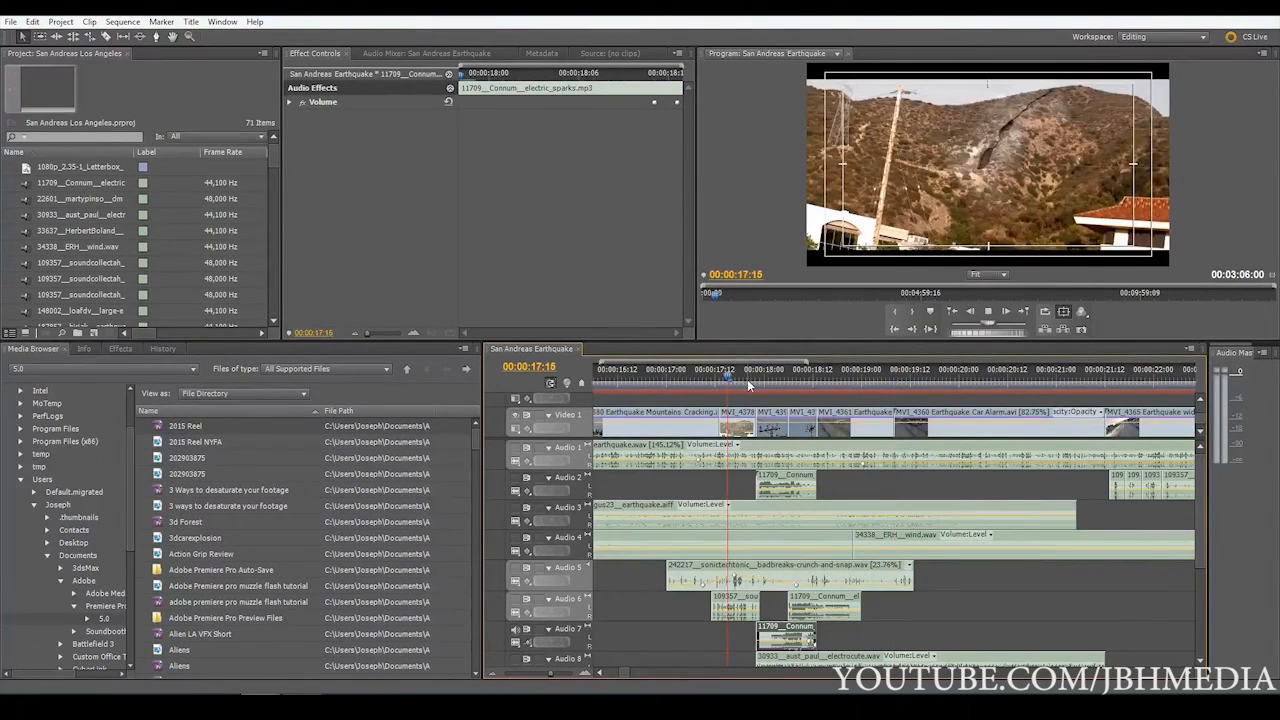
{"action": "key", "text": "space"}
{"action": "key", "text": "space"}
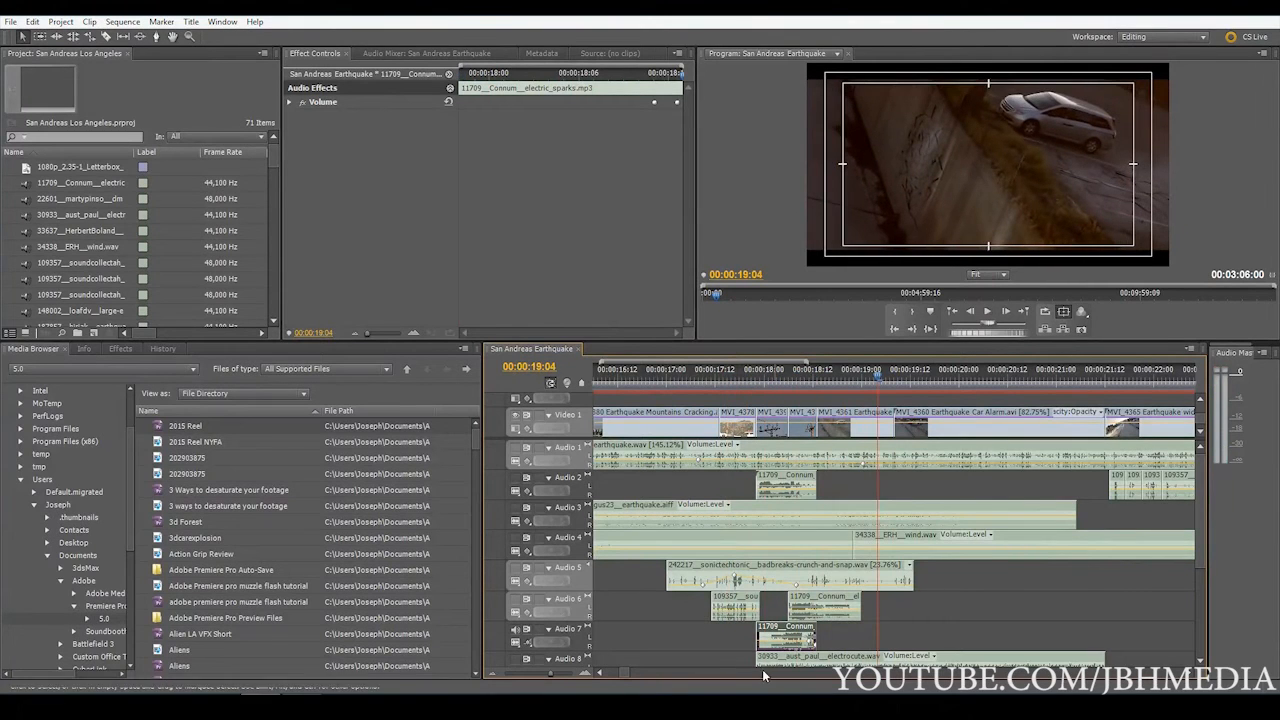
Play Audio 6 and Audio 7 together from 00:00:17:10 to hear the layered cracking and electric sparks
{"action": "left_click", "coordinate": [795, 378]}
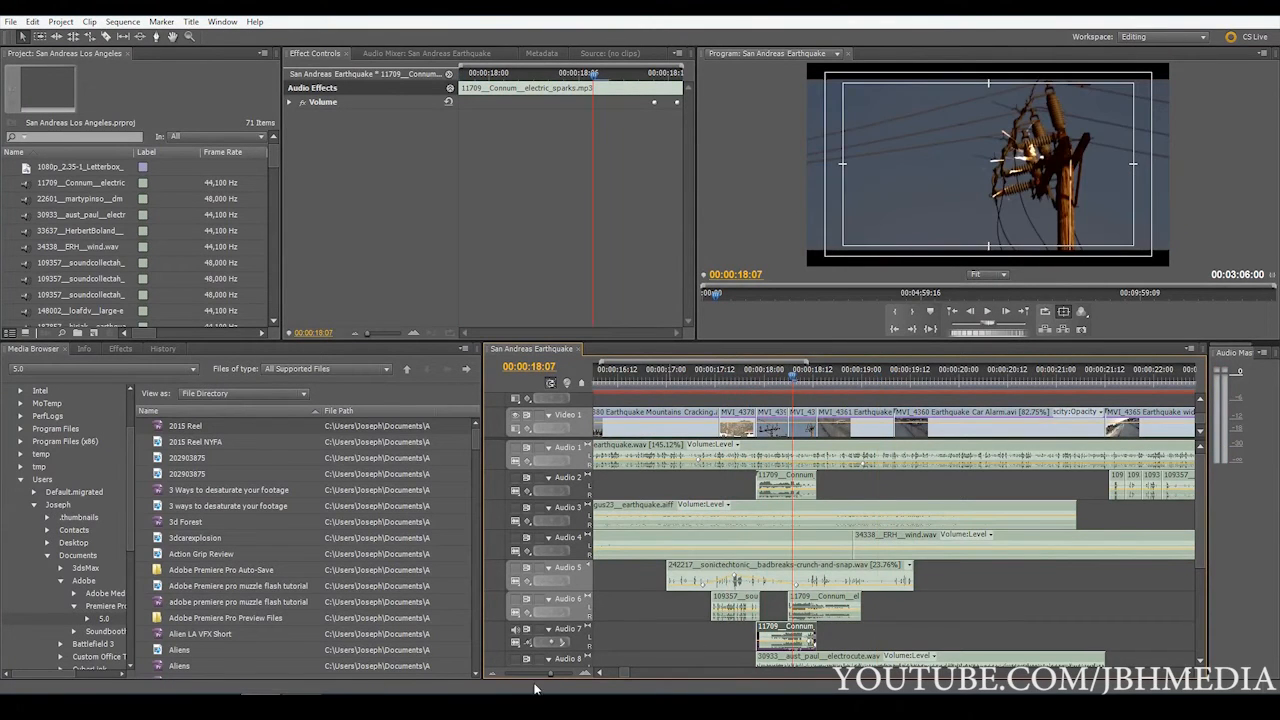
{"action": "left_click_drag", "start_coordinate": [550, 673], "coordinate": [561, 671]}
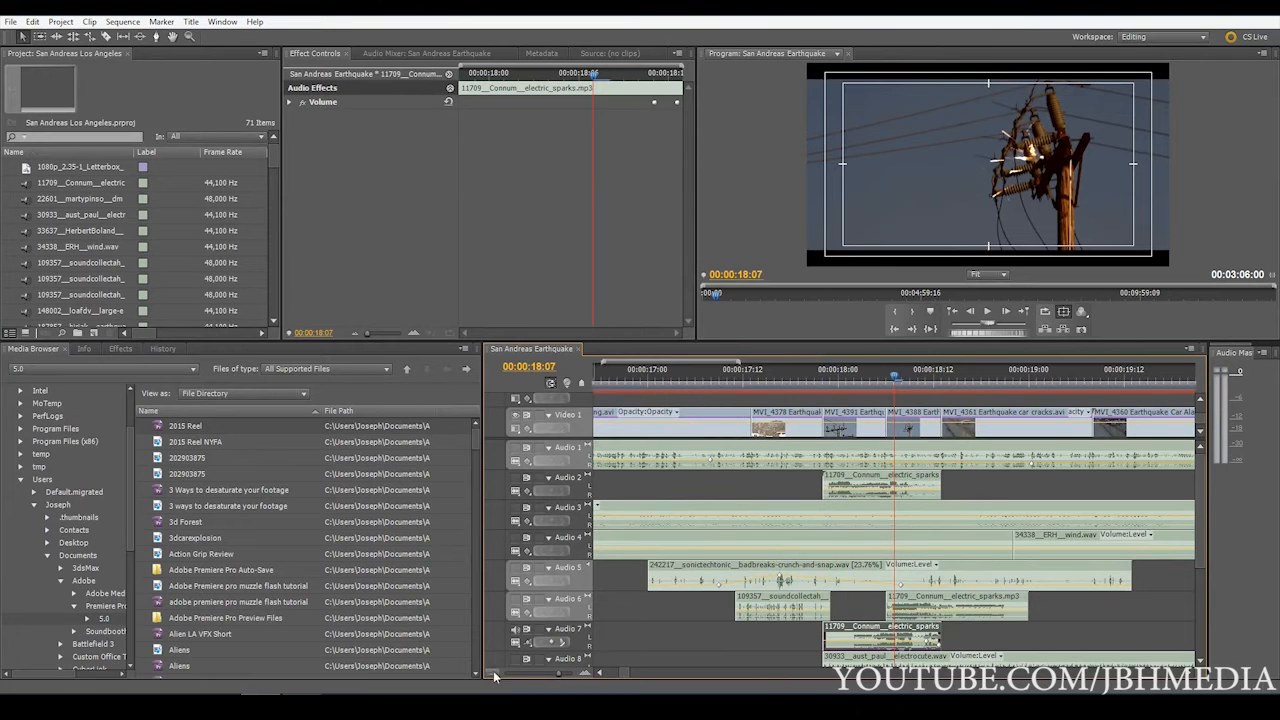
{"action": "left_click", "coordinate": [731, 378]}
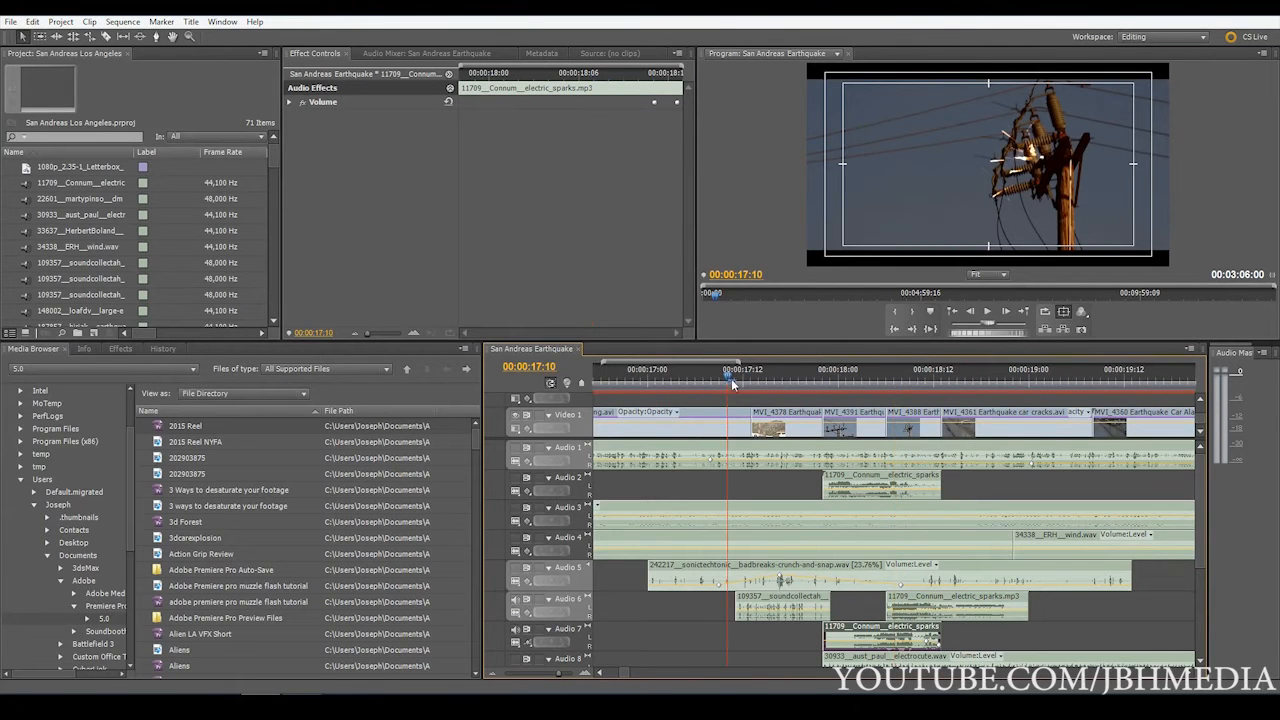
{"action": "key", "text": "space"}
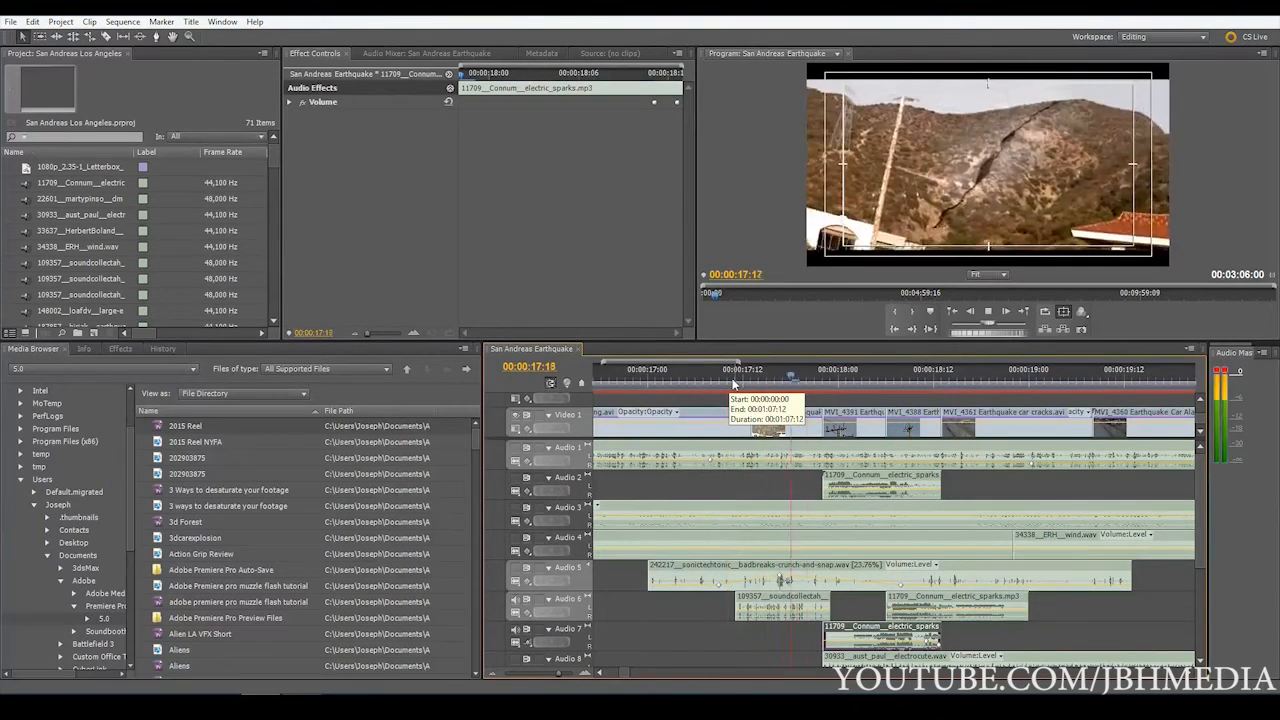
{"action": "key", "text": "space"}
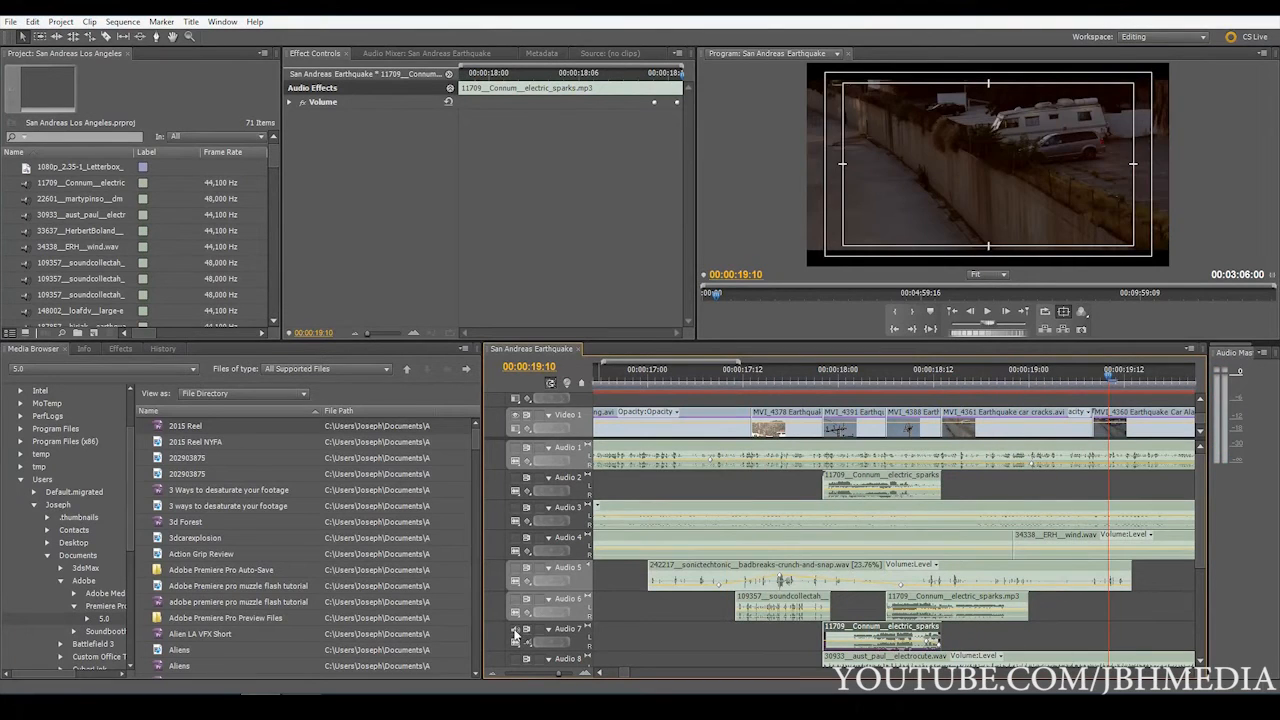
Play the electrocute clip on Audio 8 from 00:00:17:22 and stop at 00:00:20:16
{"action": "scroll", "coordinate": [1195, 525], "scroll_direction": "down", "scroll_amount": 4}
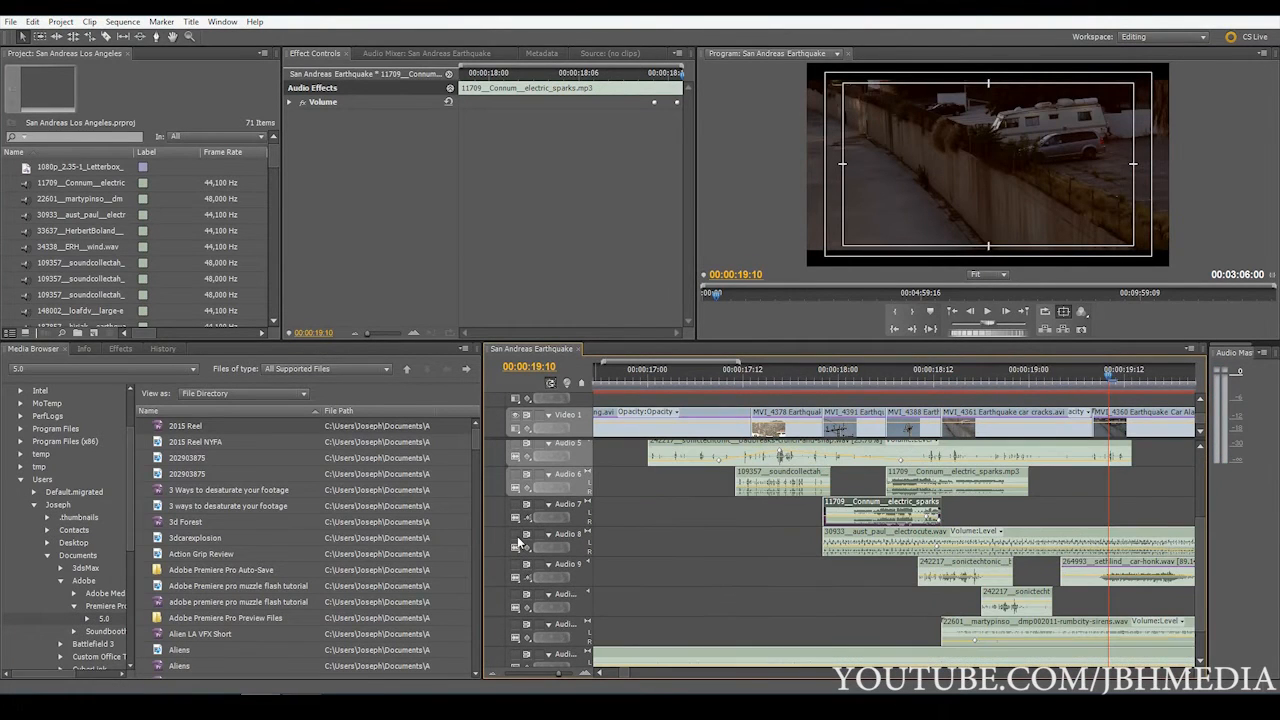
{"action": "left_click", "coordinate": [825, 378]}
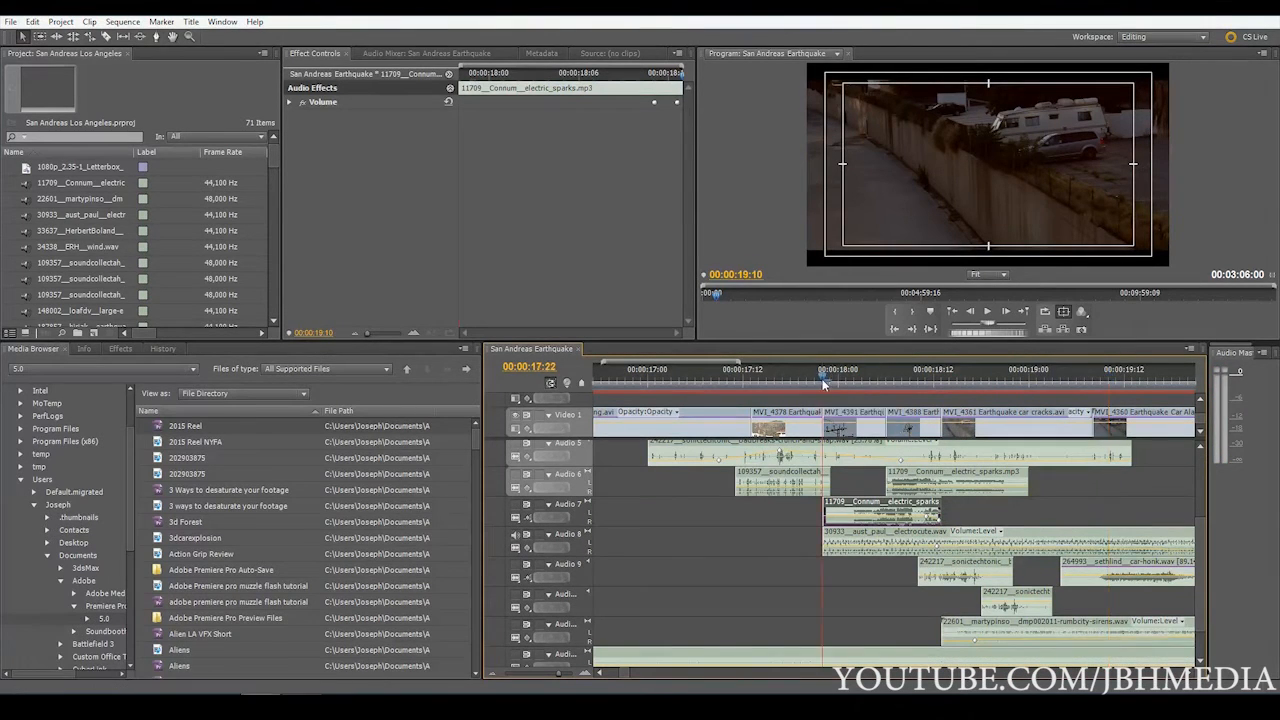
{"action": "key", "text": "minus"}
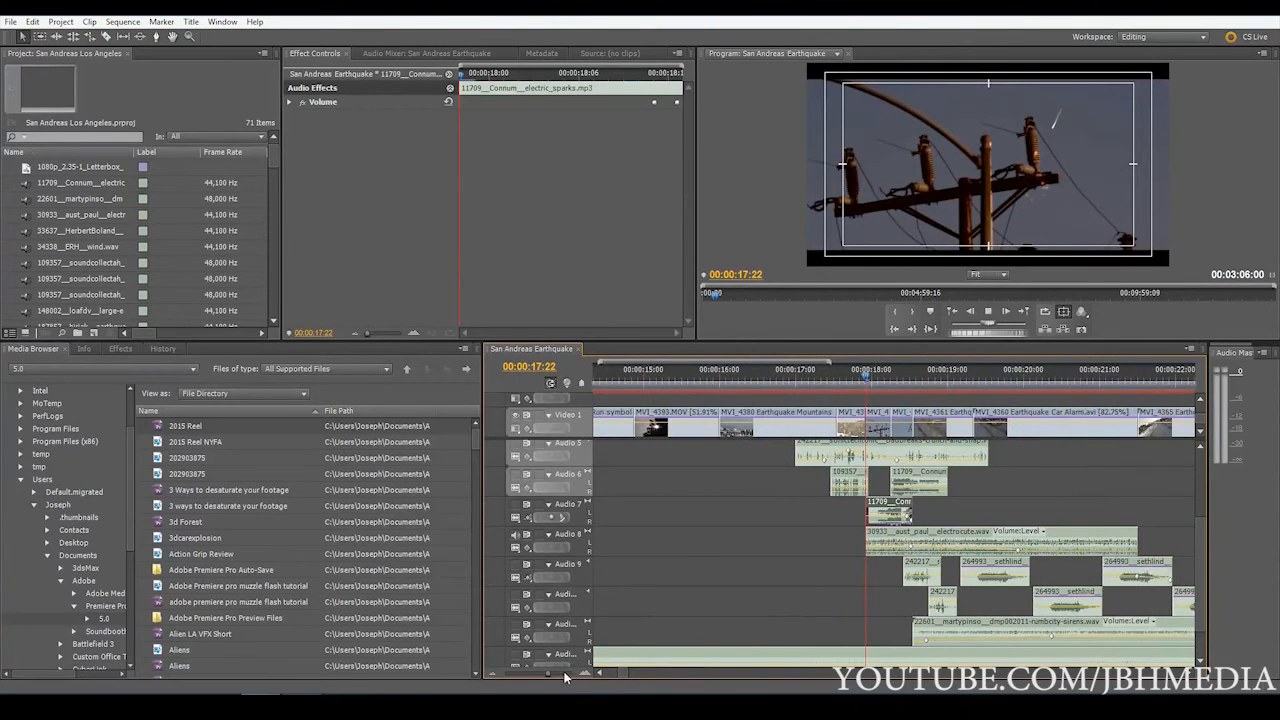
{"action": "key", "text": "space"}
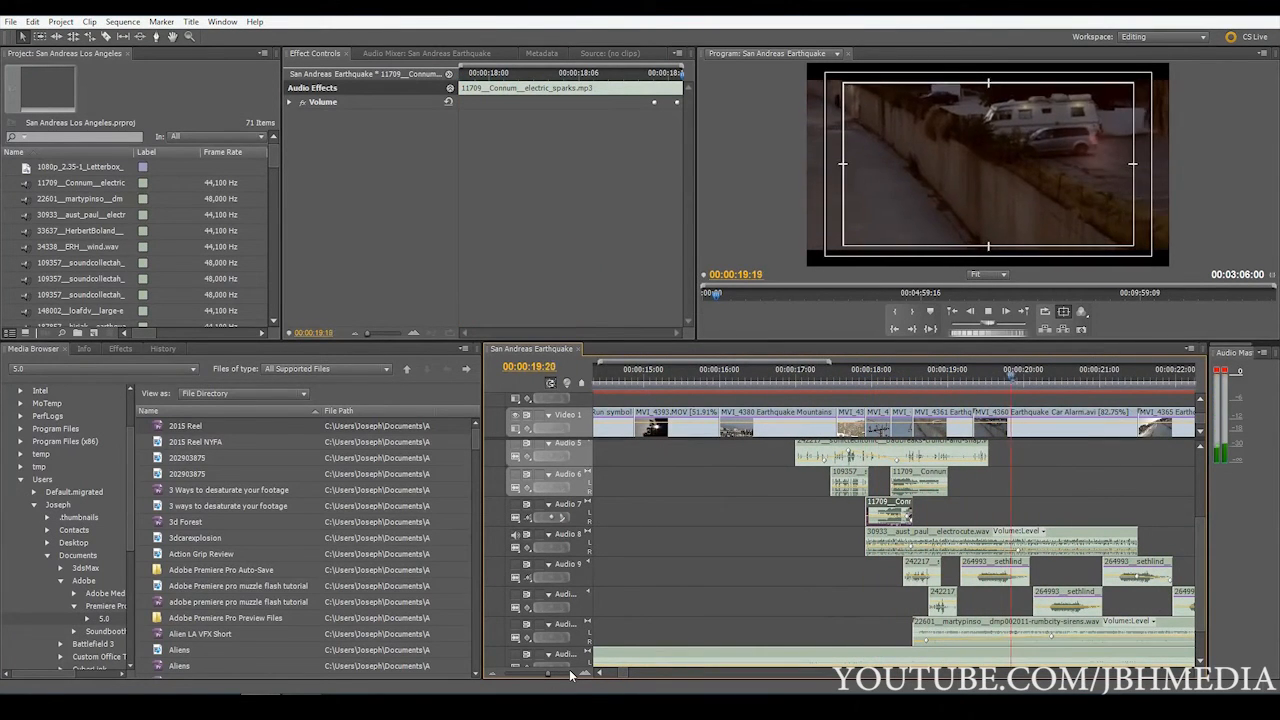
{"action": "key", "text": "space"}
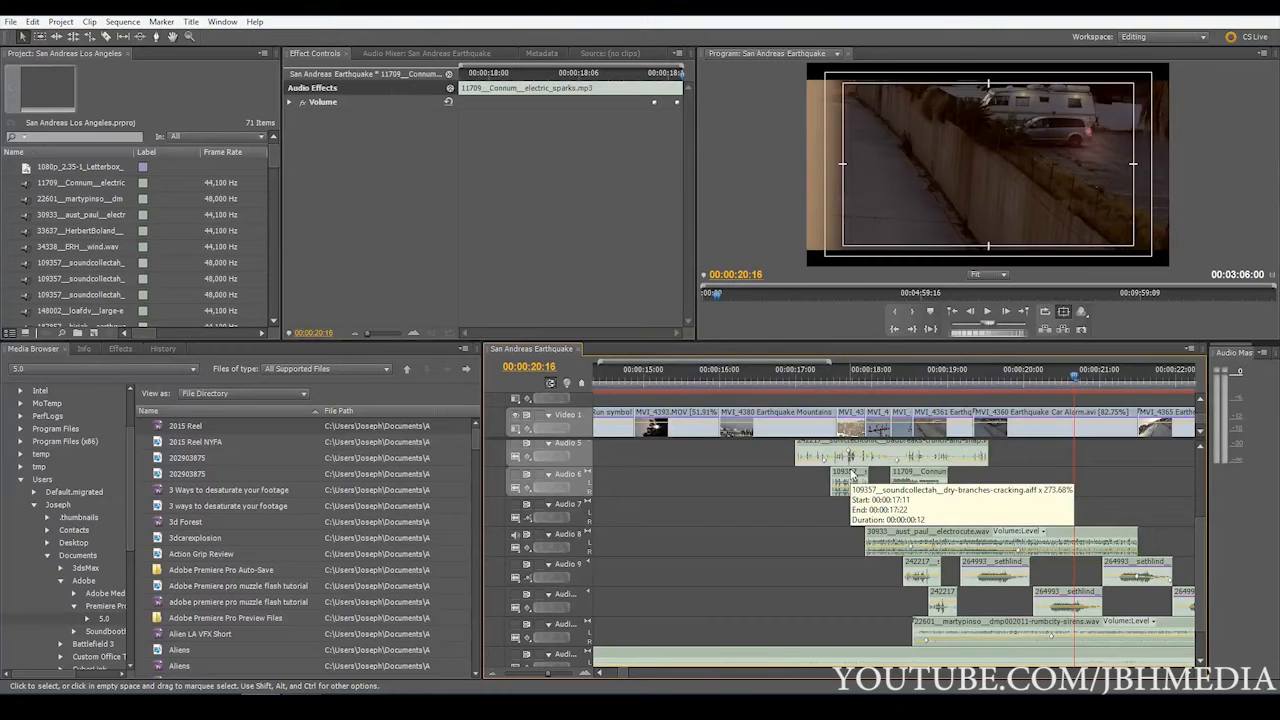
Mute Audio 8, unmute Audio 9, and play the sequence from 00:00:17:14 through the car alarm shot
{"action": "left_click", "coordinate": [515, 535]}
{"action": "left_click", "coordinate": [515, 566]}
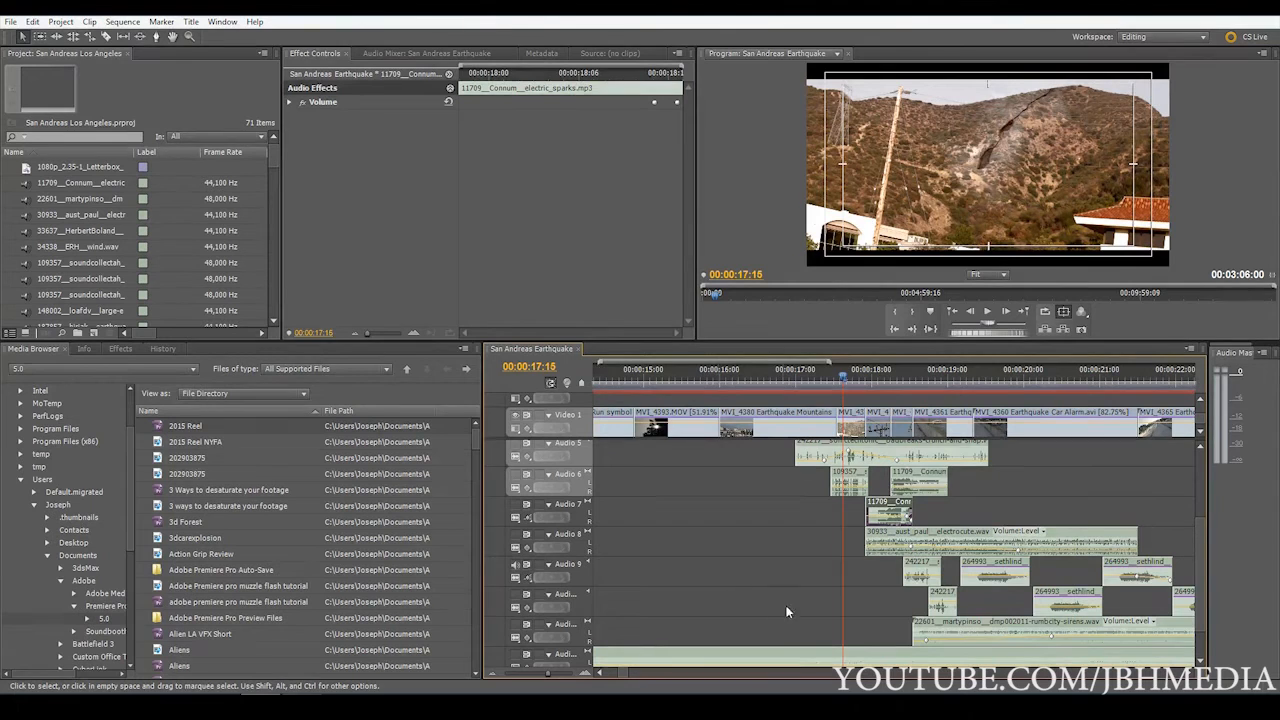
{"action": "left_click", "coordinate": [991, 313]}
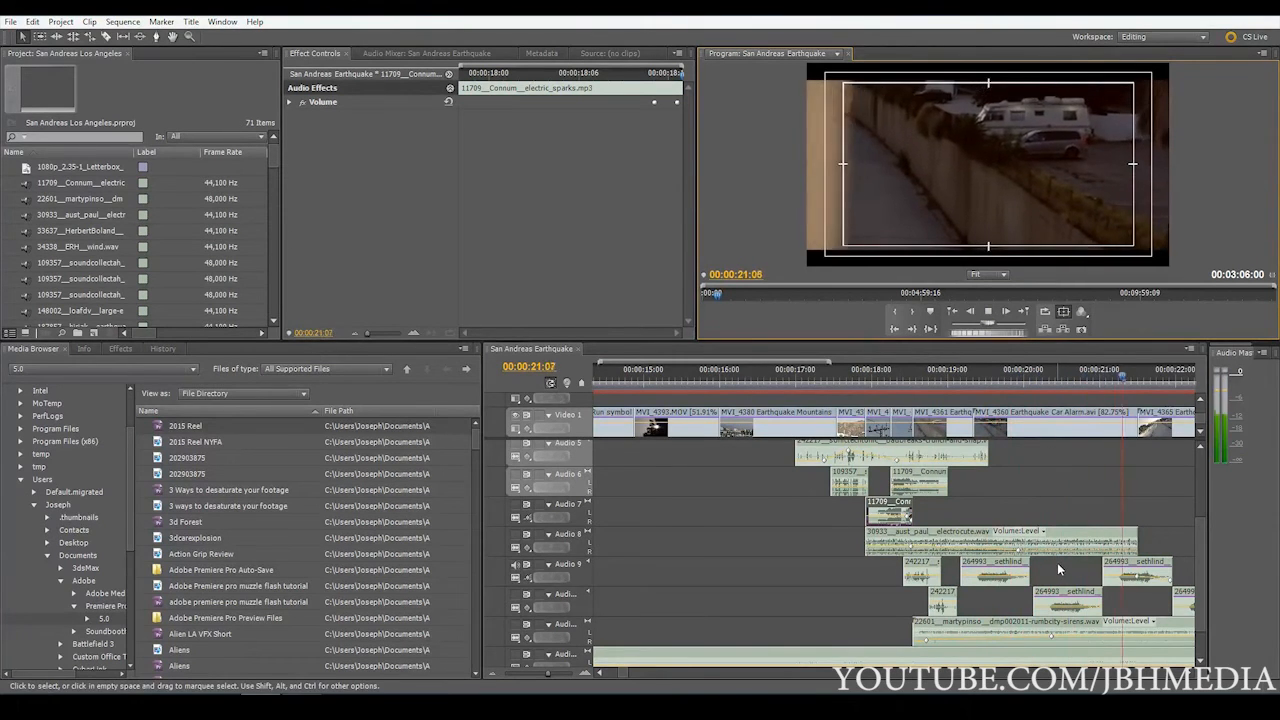
{"action": "key", "text": "space"}
Select the first car-honk clip on Audio 9 and examine it closely with the playhead at 00:00:18:14
{"action": "mouse_move", "coordinate": [548, 675]}
{"action": "left_mouse_down"}
{"action": "mouse_move", "coordinate": [569, 662]}
{"action": "mouse_move", "coordinate": [554, 670]}
{"action": "left_mouse_up"}
{"action": "left_click", "coordinate": [703, 379]}
{"action": "left_click", "coordinate": [985, 564]}
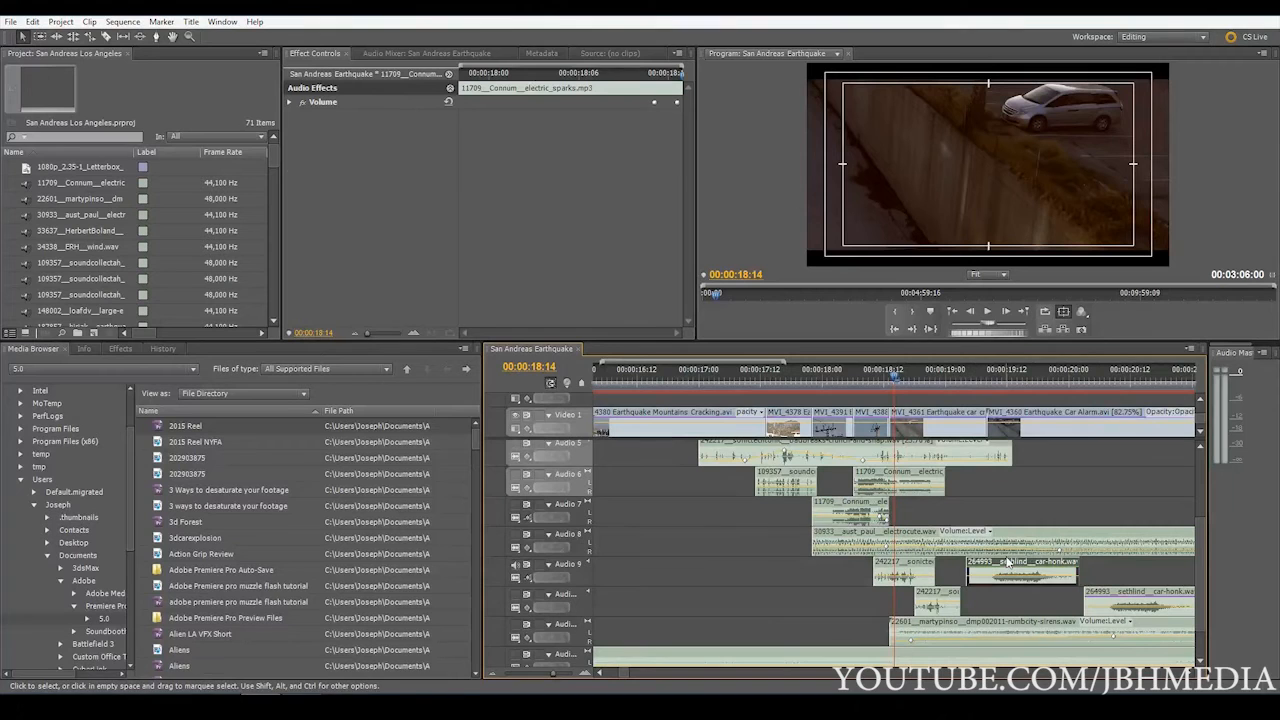
Examine the second car-honk clip on Audio 9 at 00:00:21:07 and select the MVI_4360 Earthquake Car Alarm video clip above it
{"action": "left_click", "coordinate": [951, 378]}
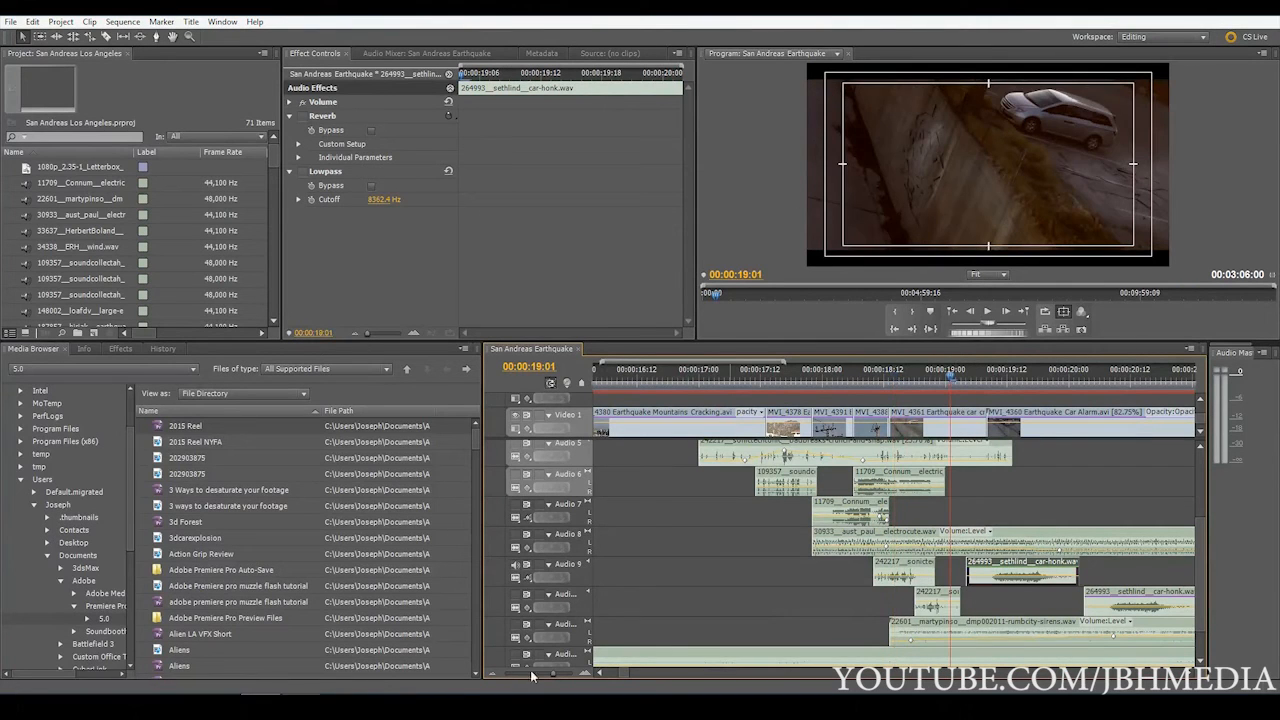
{"action": "left_click_drag", "start_coordinate": [549, 677], "coordinate": [549, 676]}
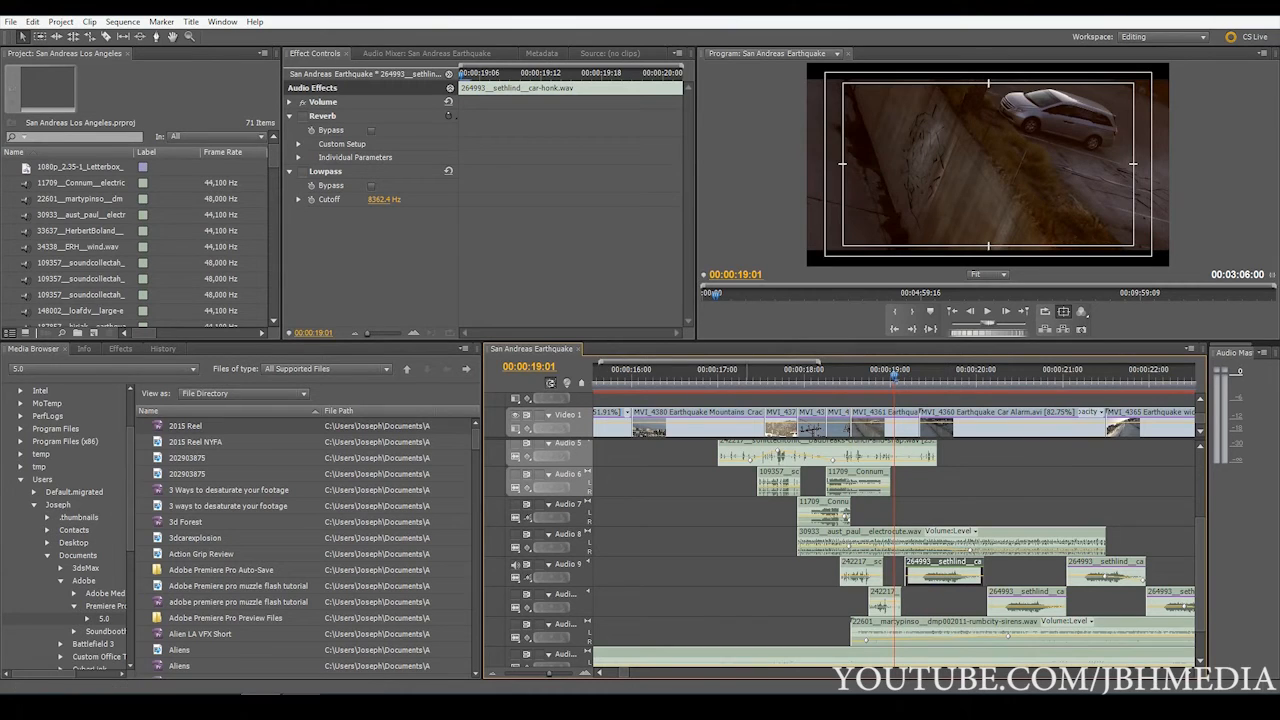
{"action": "left_click_drag", "start_coordinate": [552, 674], "coordinate": [547, 674]}
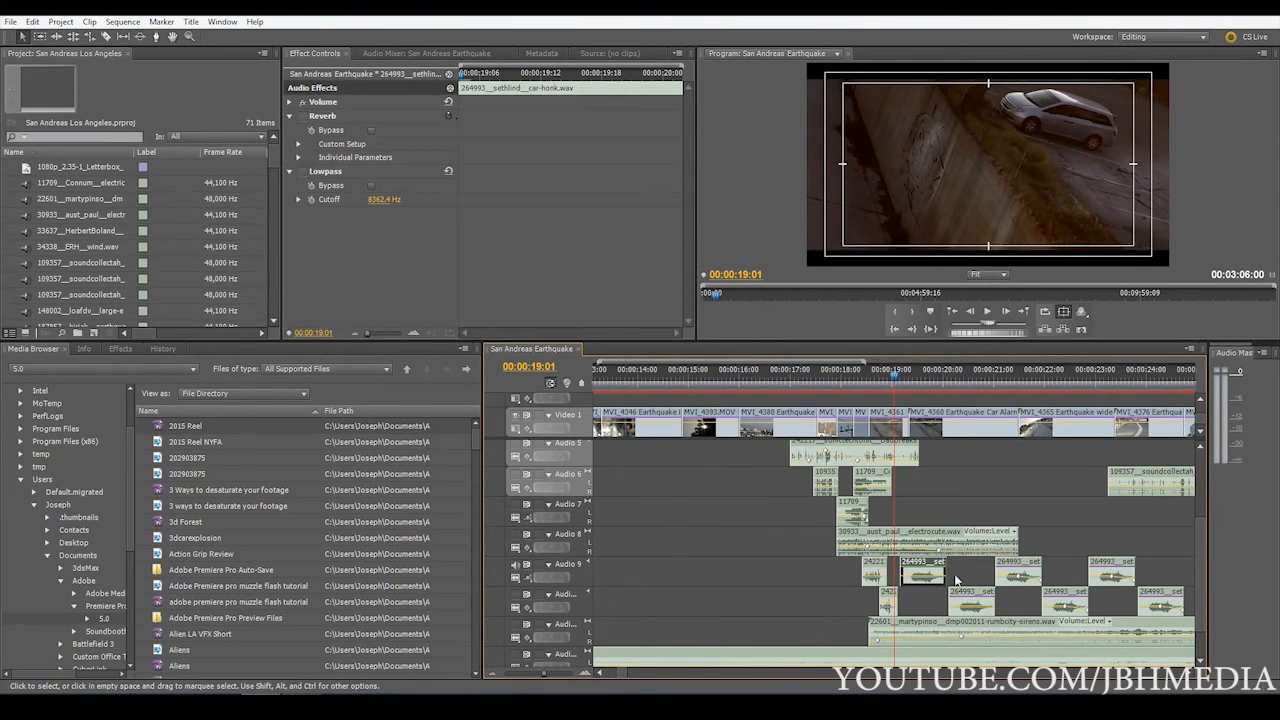
{"action": "left_click", "coordinate": [1015, 576]}
{"action": "left_click", "coordinate": [1008, 376]}
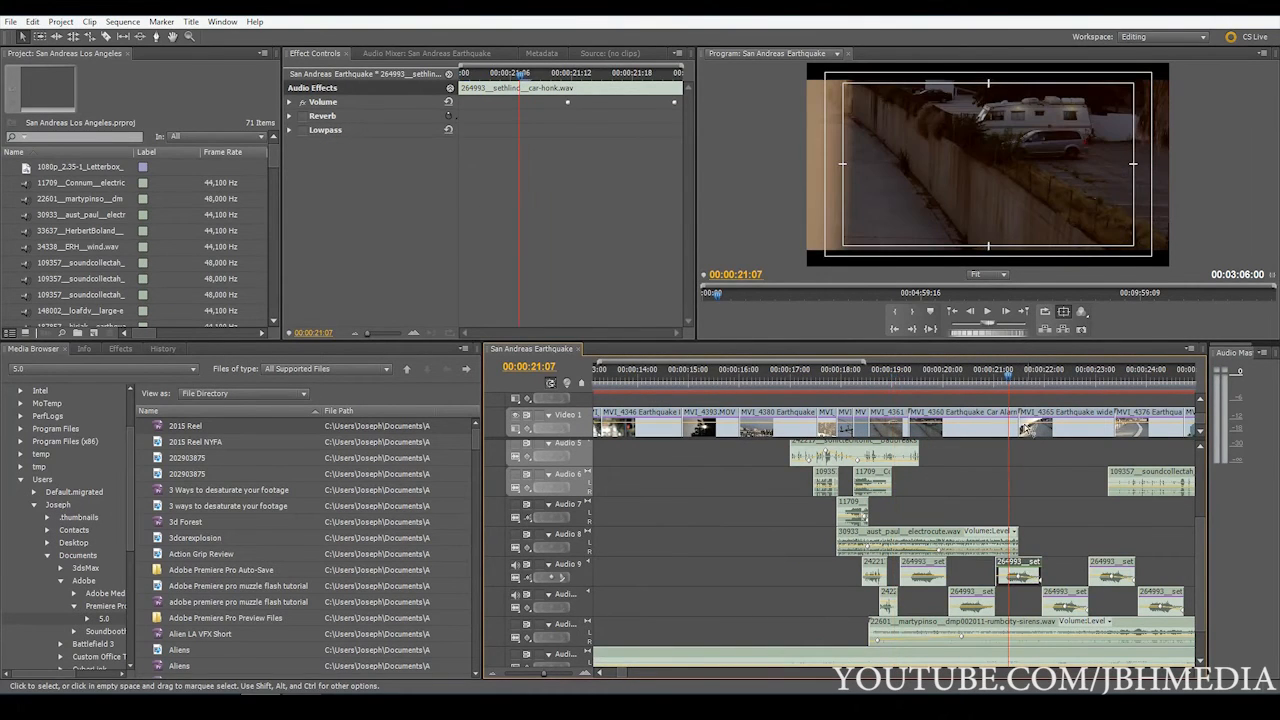
{"action": "left_click", "coordinate": [967, 419]}
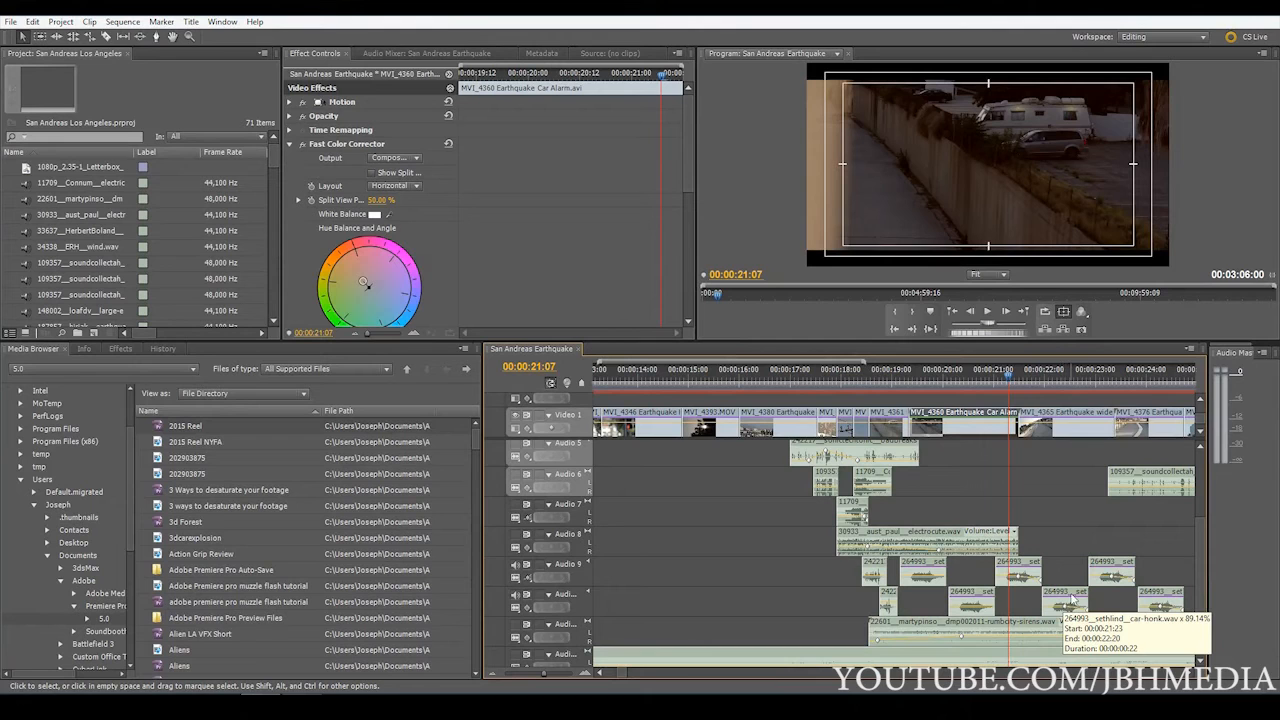
Play the alternating car-honk clips from 00:00:17:22 and stop at 00:00:24:19
{"action": "left_click", "coordinate": [837, 370]}
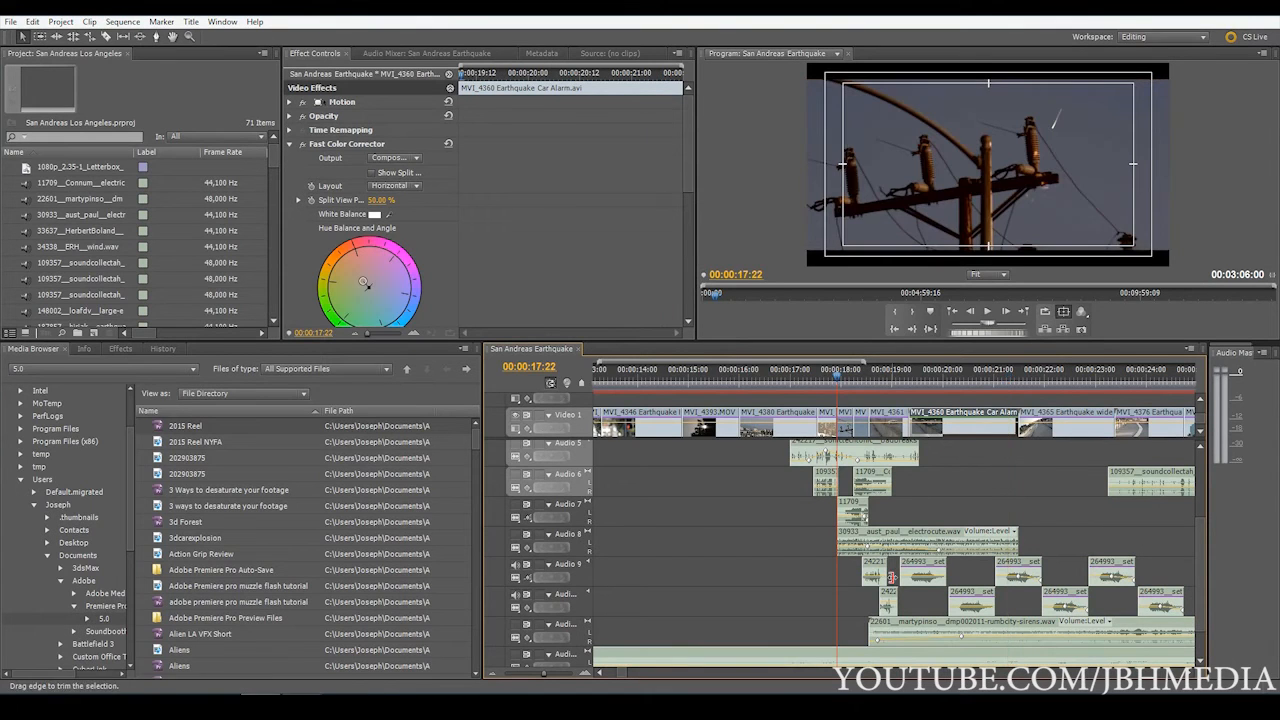
{"action": "key", "text": "space"}
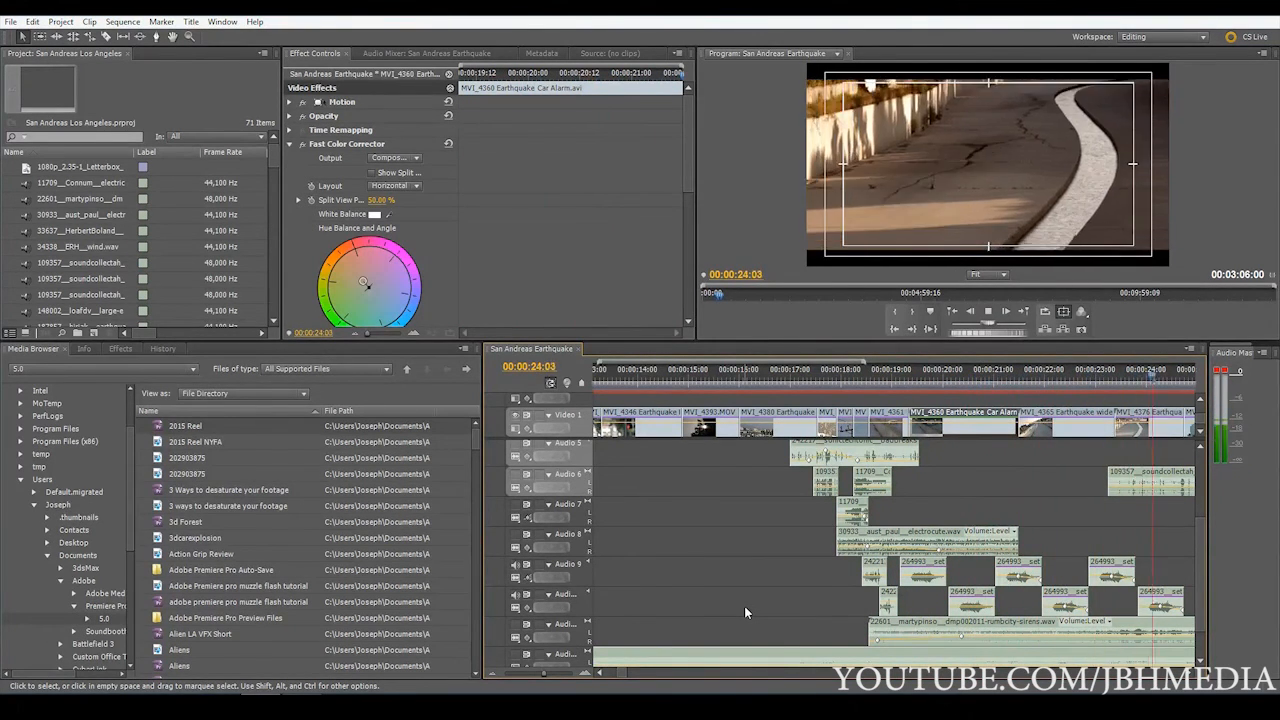
{"action": "key", "text": "space"}
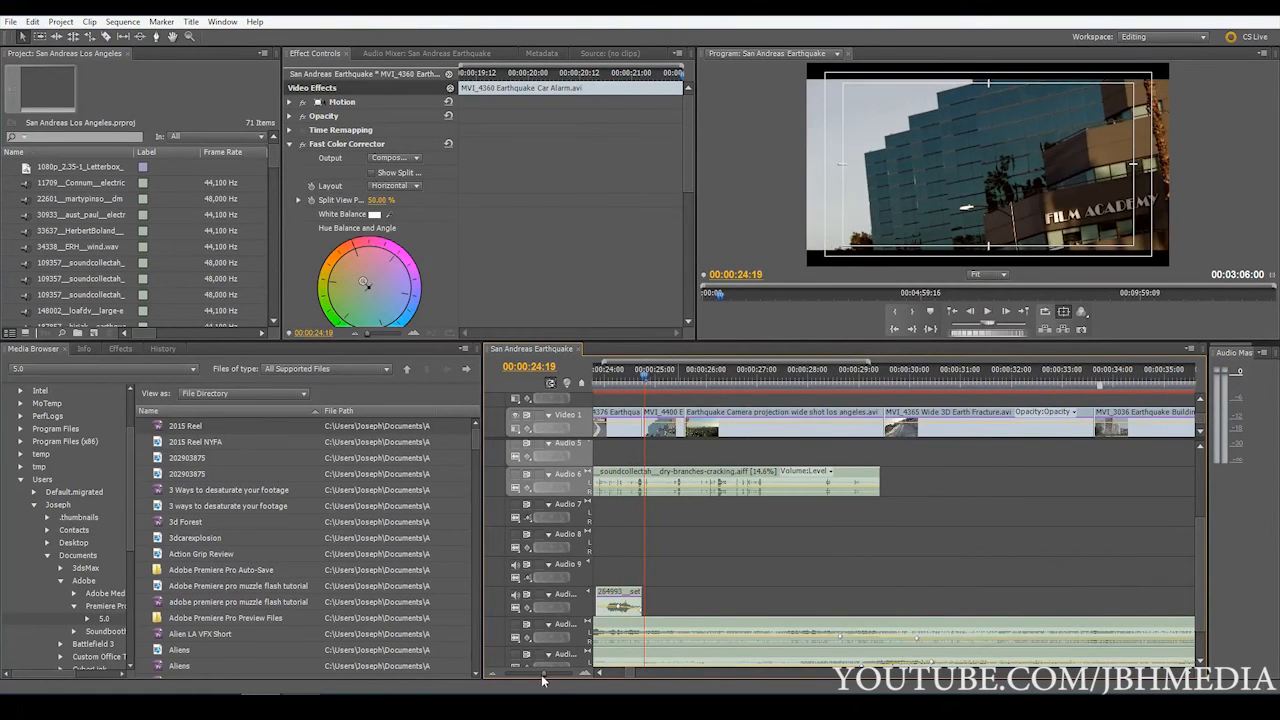
Inspect the Lowpass settings of the third car-honk clip on the track below Audio 9 and locate the Audio Effects folder
{"action": "key", "text": "minus"}
{"action": "key", "text": "minus"}
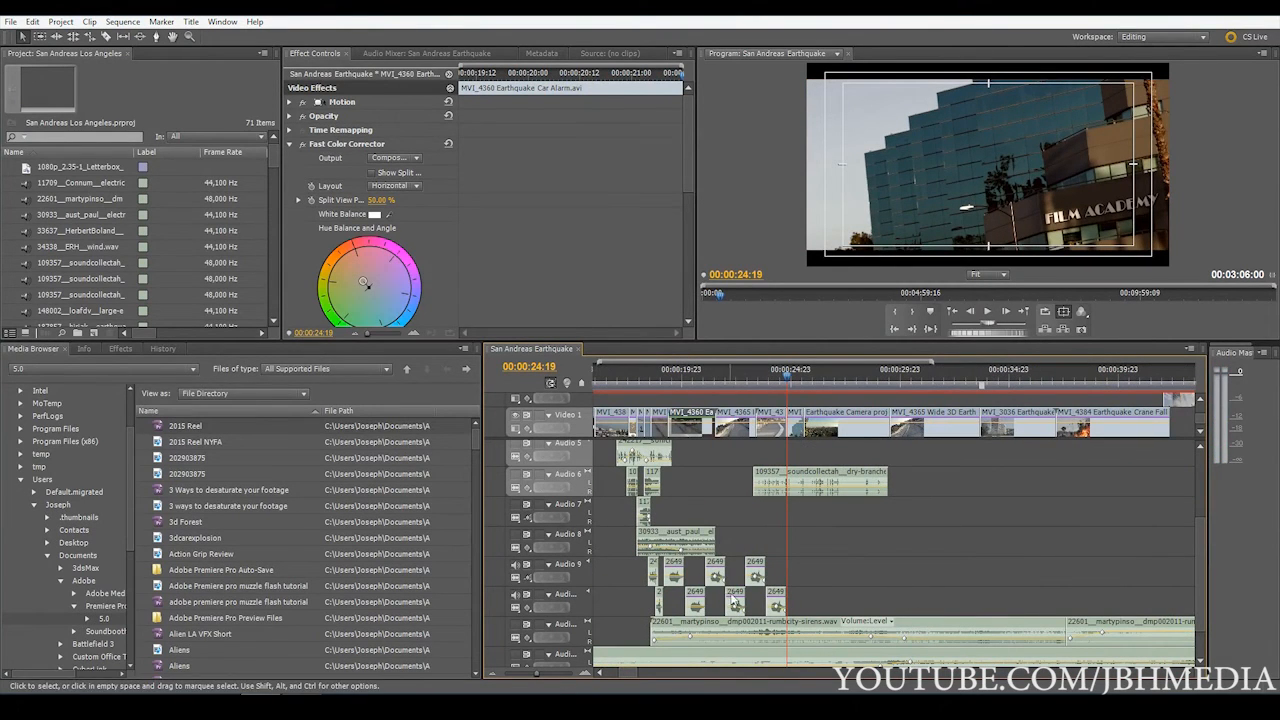
{"action": "left_click", "coordinate": [736, 603]}
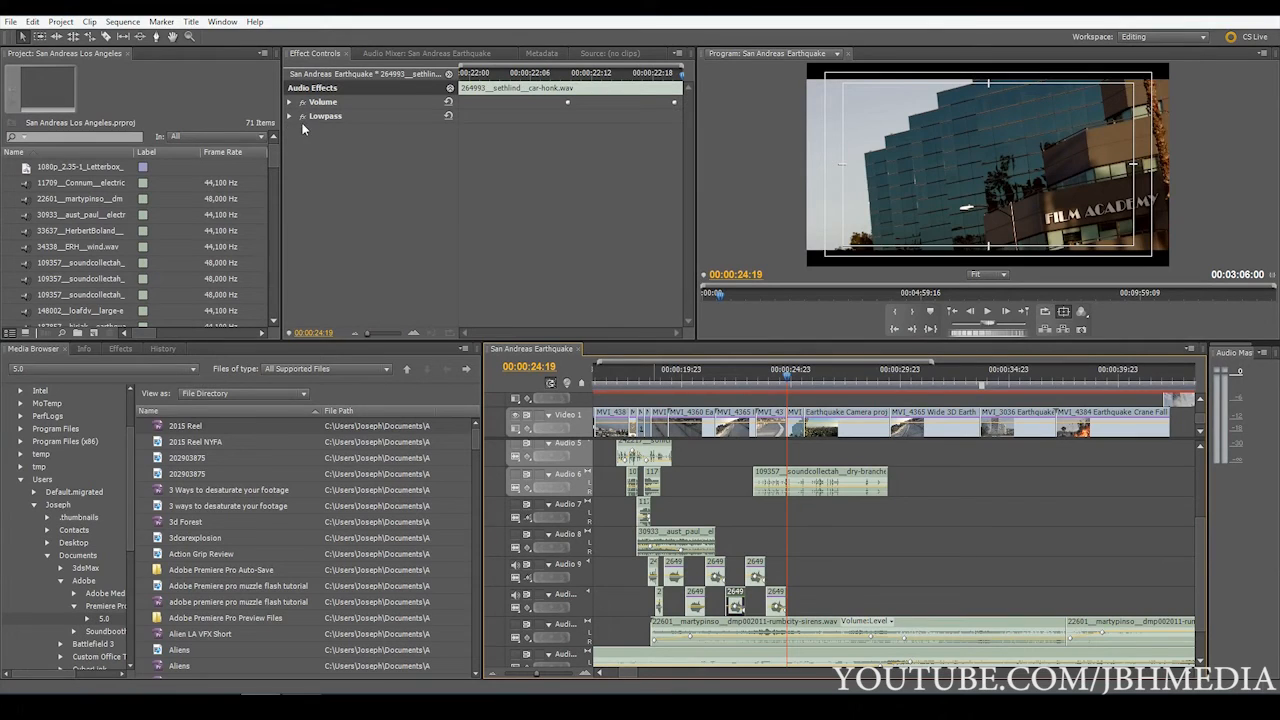
{"action": "left_click", "coordinate": [290, 117]}
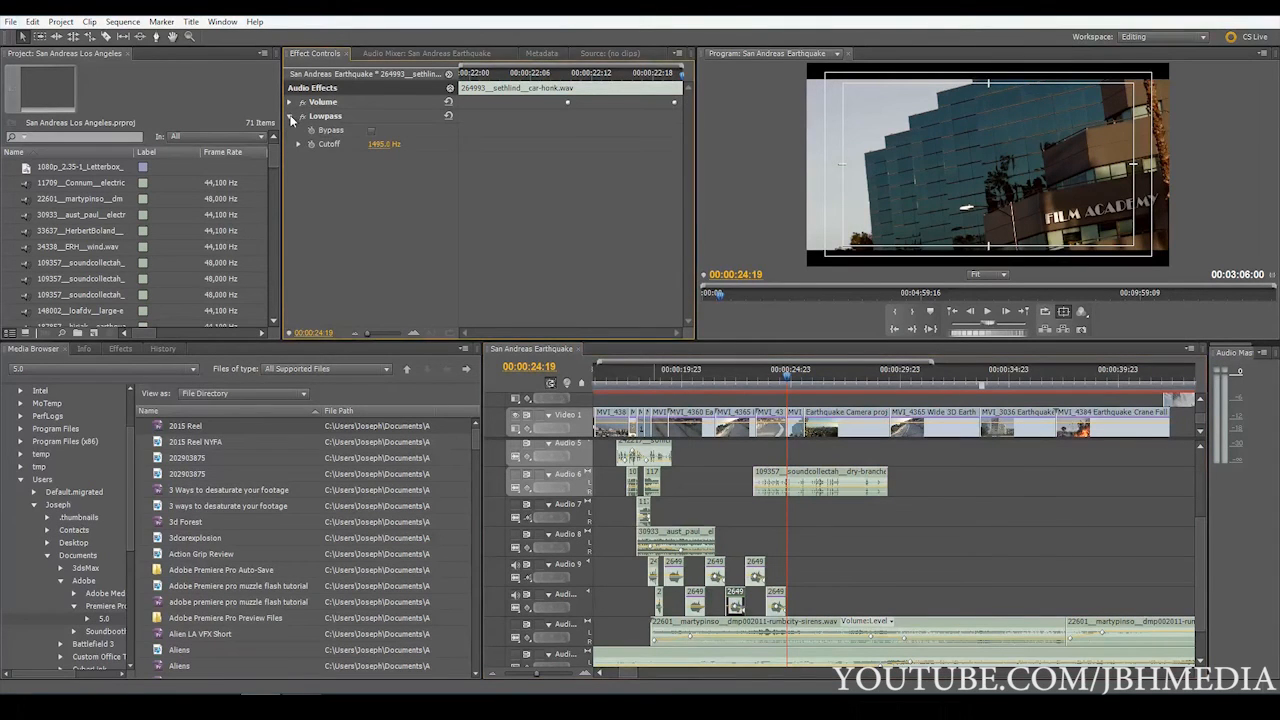
{"action": "left_click", "coordinate": [290, 117]}
{"action": "left_click", "coordinate": [125, 350]}
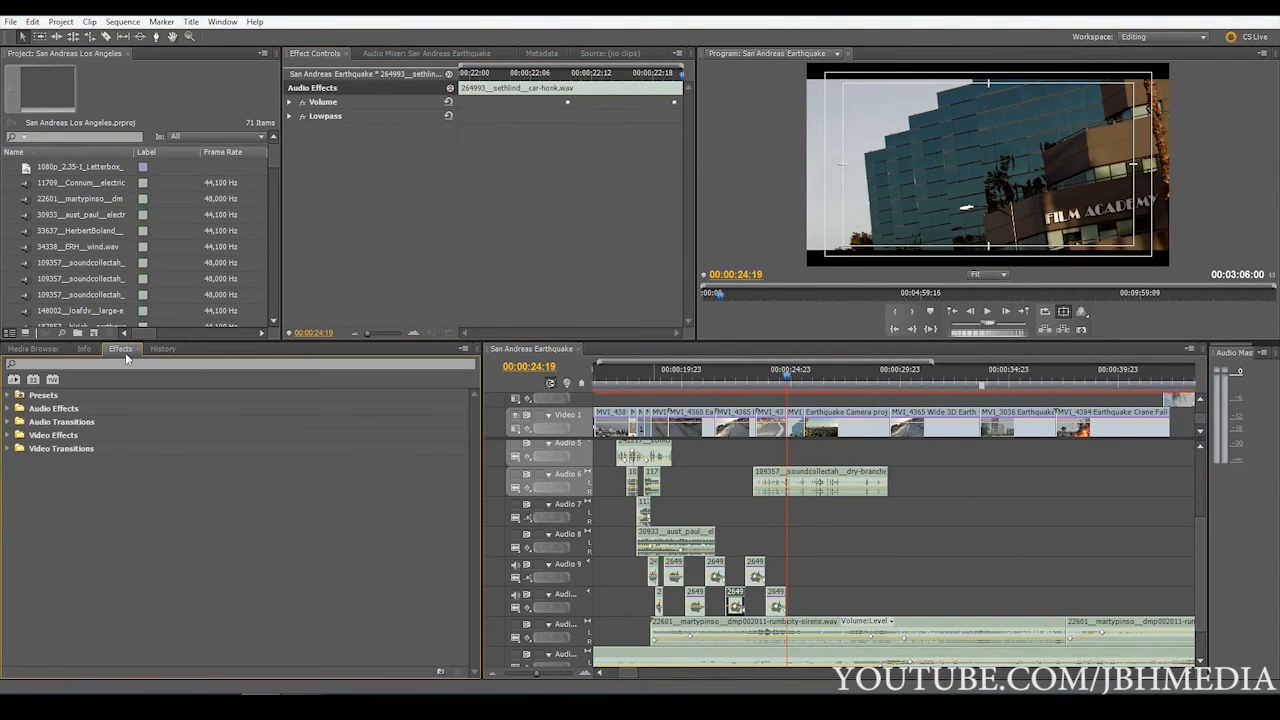
{"action": "left_click", "coordinate": [35, 412]}
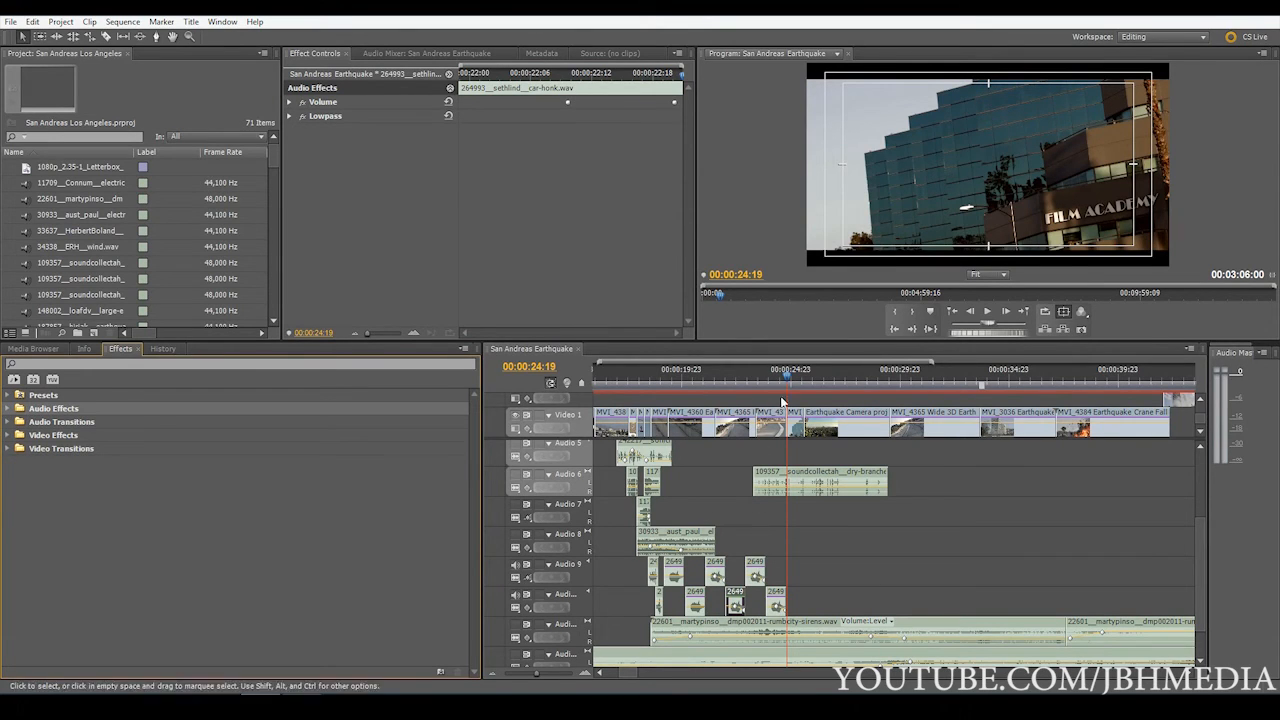
Unmute the city-sirens track, play the sequence from about 00:00:18:00, and stop at 00:00:28:18
{"action": "left_click", "coordinate": [743, 380]}
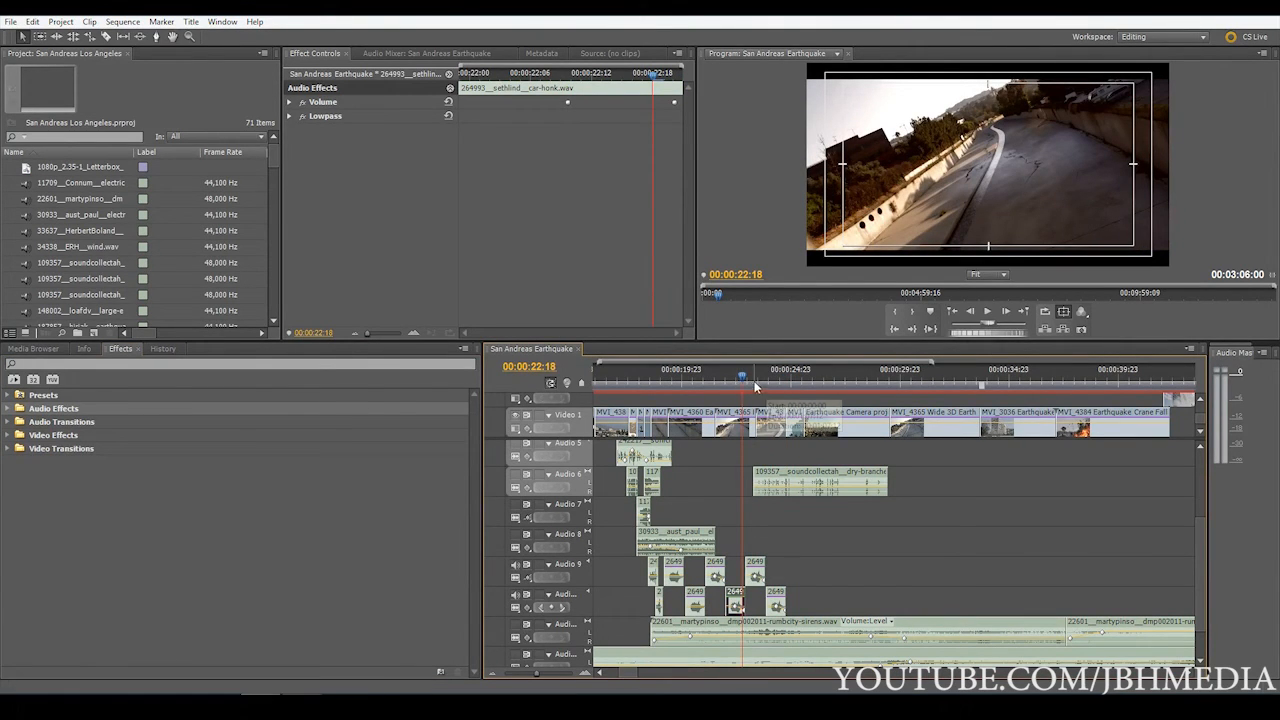
{"action": "left_click", "coordinate": [516, 626]}
{"action": "left_click", "coordinate": [643, 377]}
{"action": "key", "text": "space"}
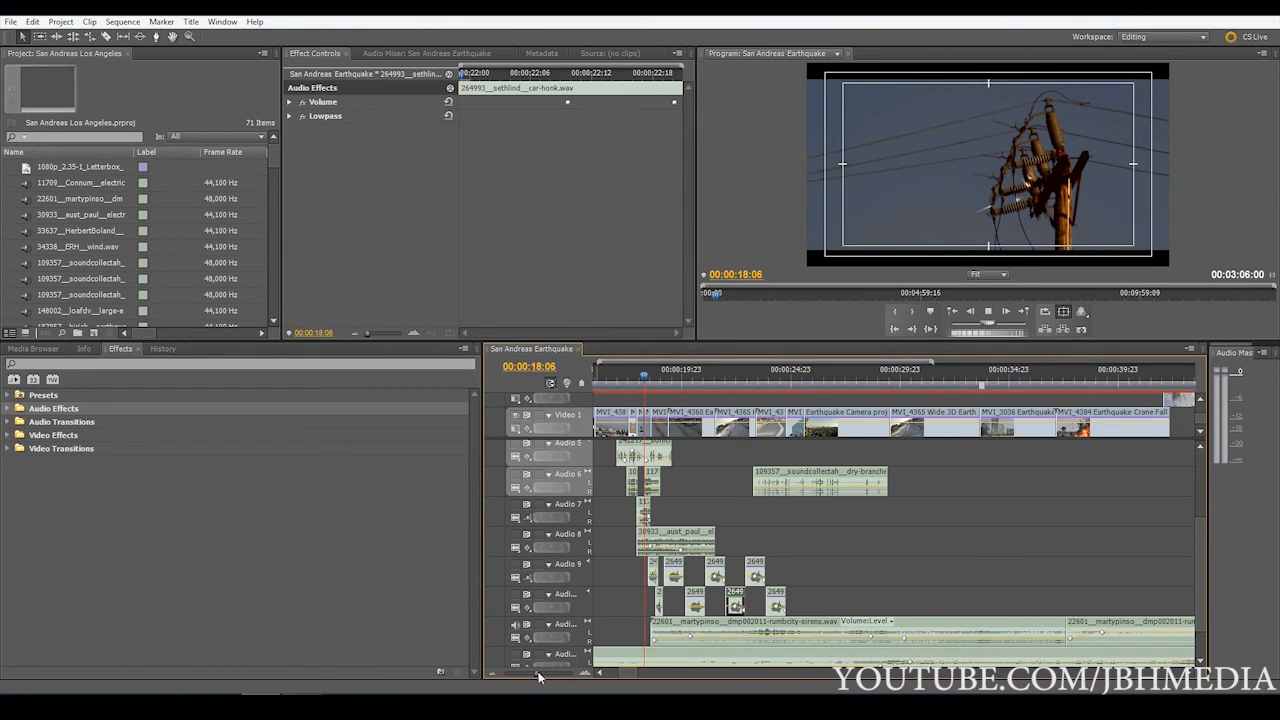
{"action": "left_click_drag", "start_coordinate": [538, 673], "coordinate": [542, 674]}
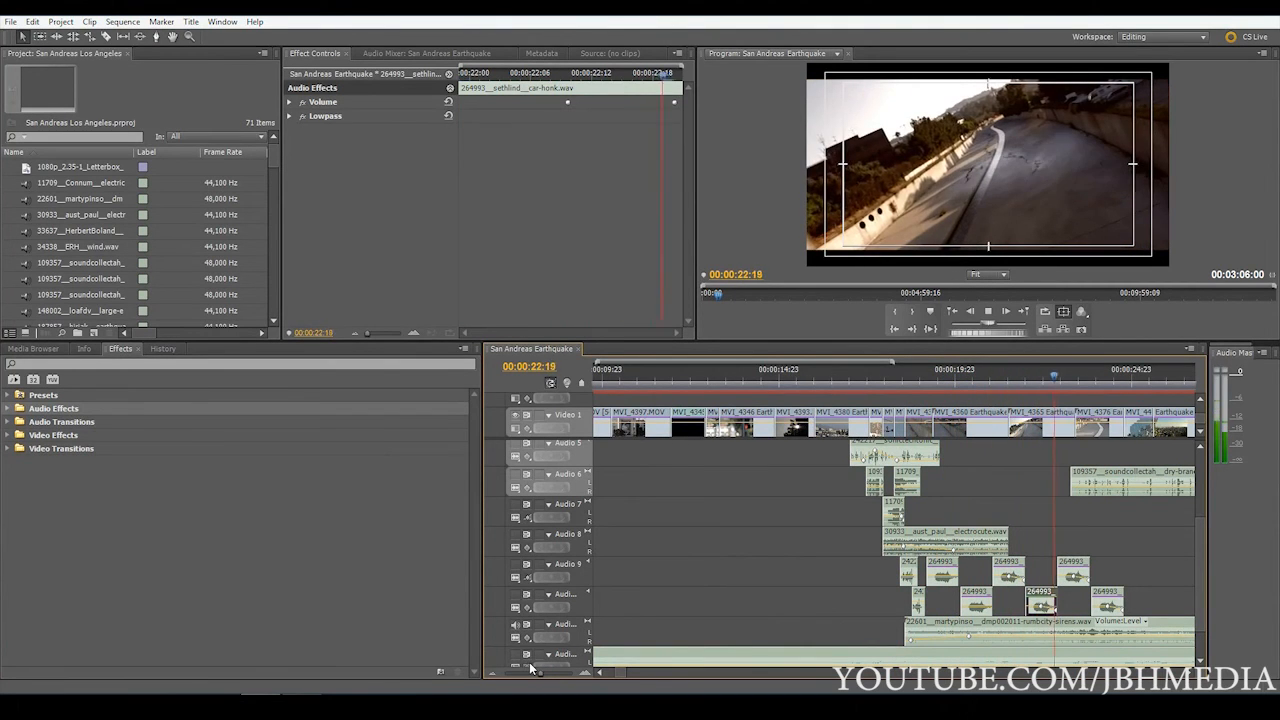
{"action": "left_click_drag", "start_coordinate": [530, 669], "coordinate": [527, 680]}
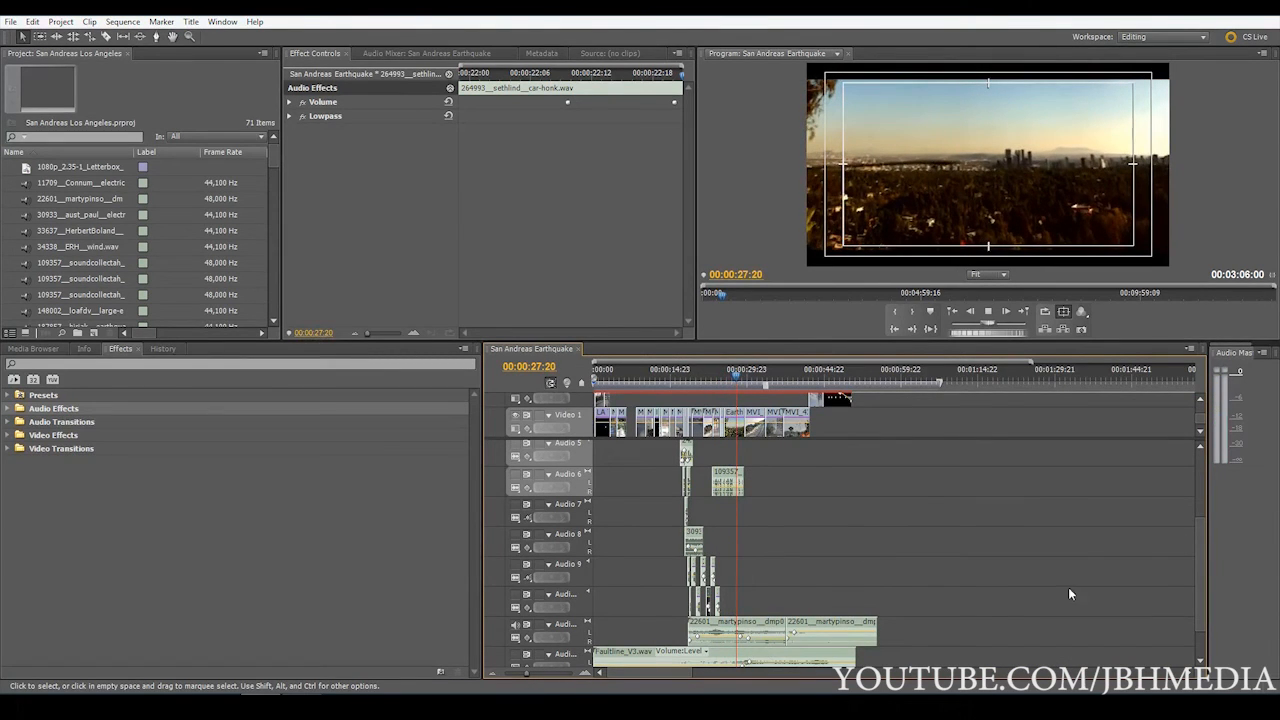
{"action": "key", "text": "space"}
Select the first city-sirens clip and the Faultline_V3.wav clip in turn to compare the last two audio tracks
{"action": "left_click_drag", "start_coordinate": [1200, 587], "coordinate": [1210, 619]}
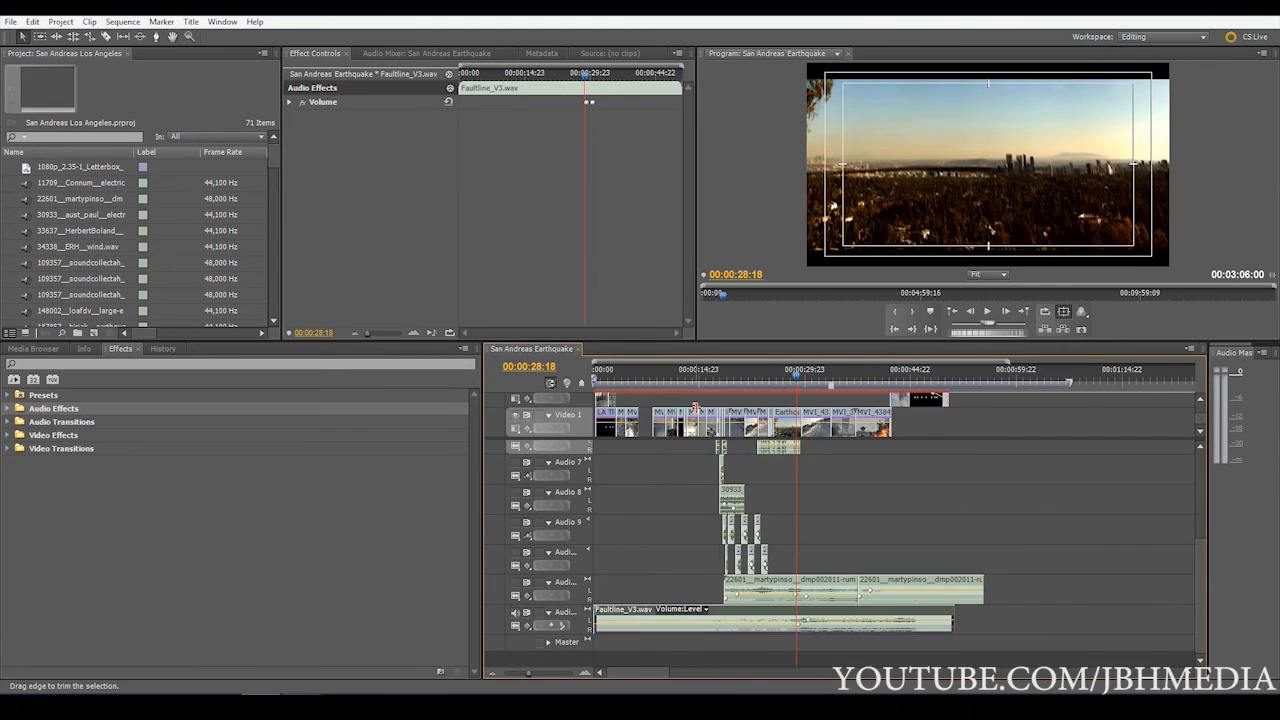
{"action": "left_click", "coordinate": [760, 590]}
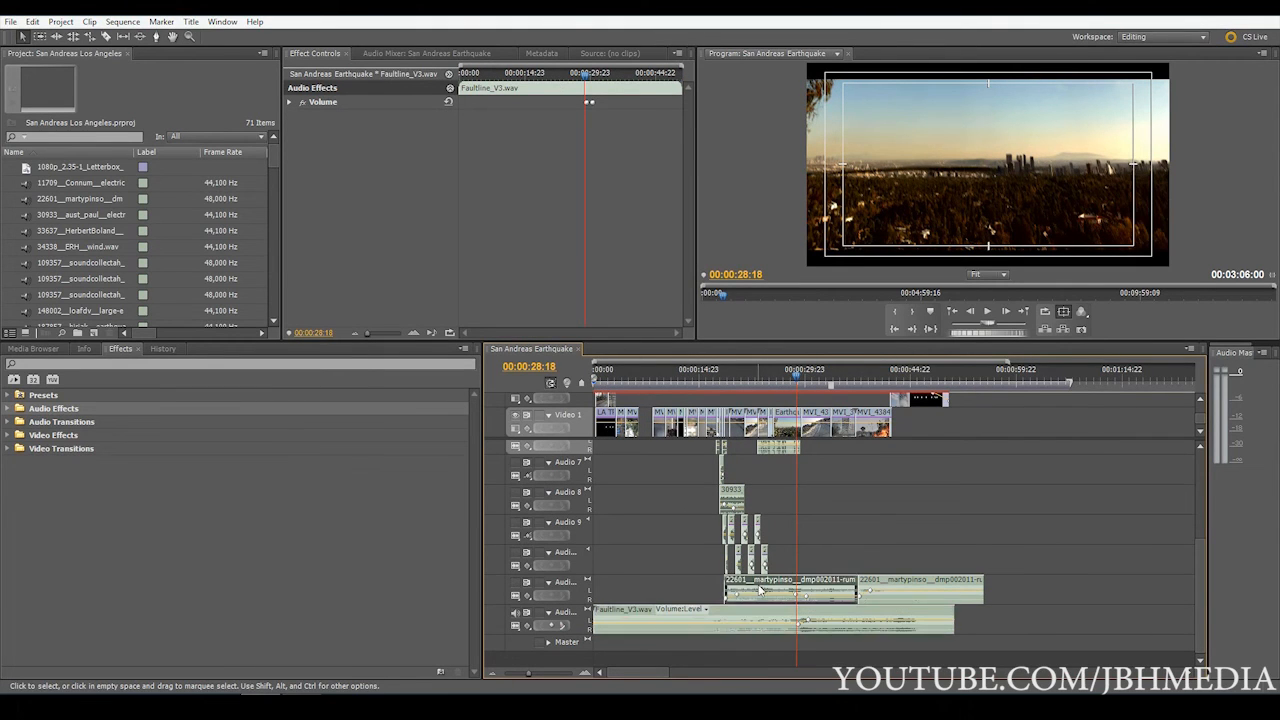
{"action": "left_click", "coordinate": [650, 619]}
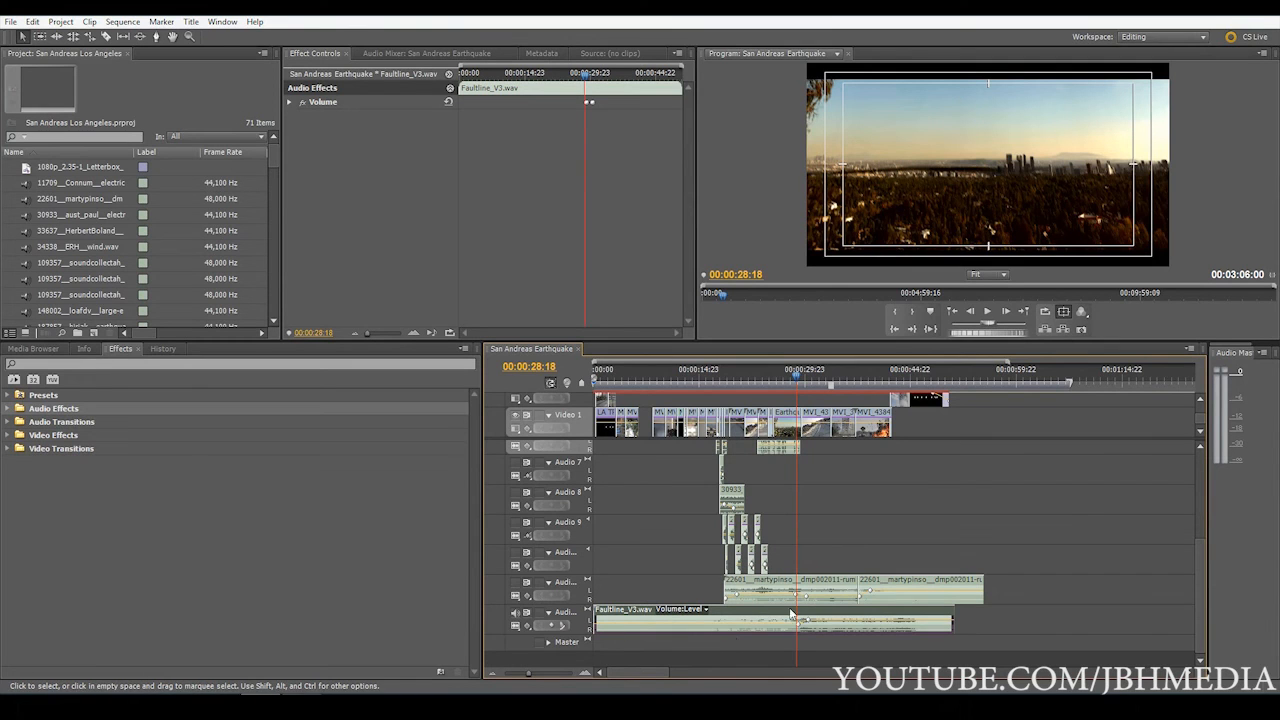
{"action": "mouse_move", "coordinate": [1200, 618]}
{"action": "left_mouse_down"}
{"action": "mouse_move", "coordinate": [1190, 588]}
{"action": "mouse_move", "coordinate": [1197, 632]}
{"action": "mouse_move", "coordinate": [1197, 568]}
{"action": "mouse_move", "coordinate": [1197, 632]}
{"action": "left_mouse_up"}
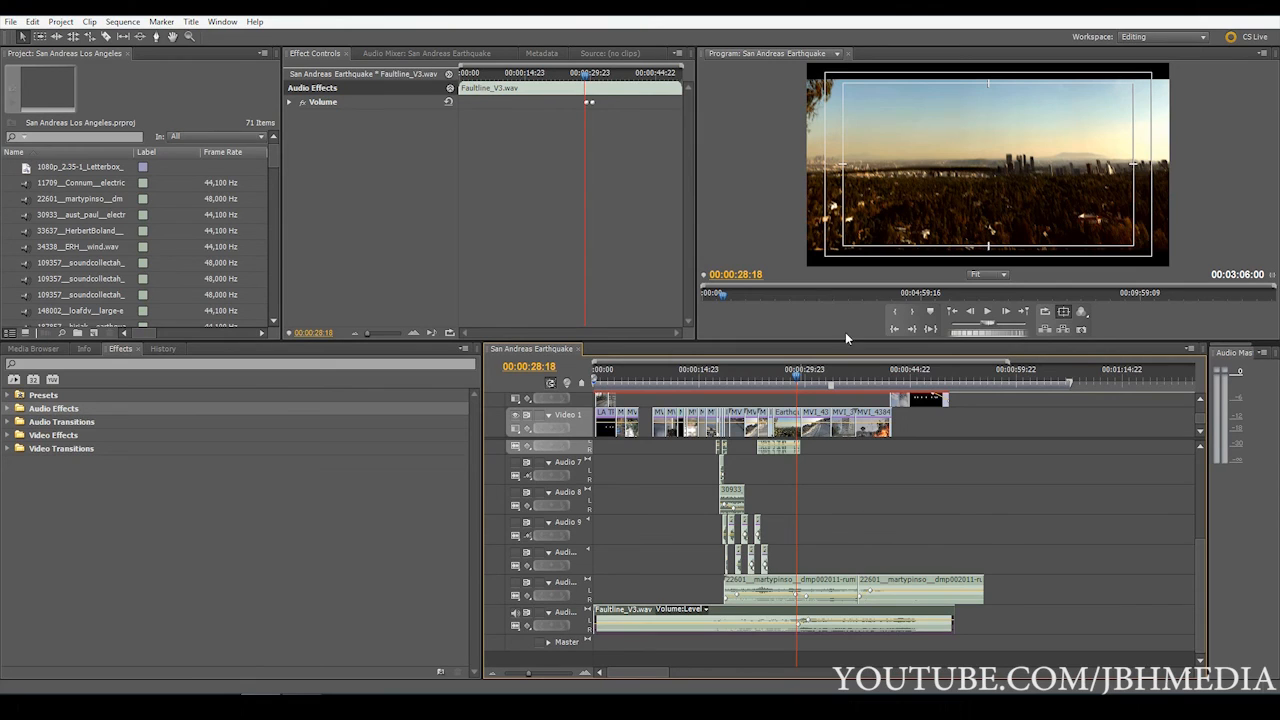
Select the first city-sirens clip again and review the whole audio track stack from Audio 1 down to the Master track
{"action": "left_click", "coordinate": [790, 588]}
{"action": "left_click_drag", "start_coordinate": [1201, 583], "coordinate": [1191, 491]}
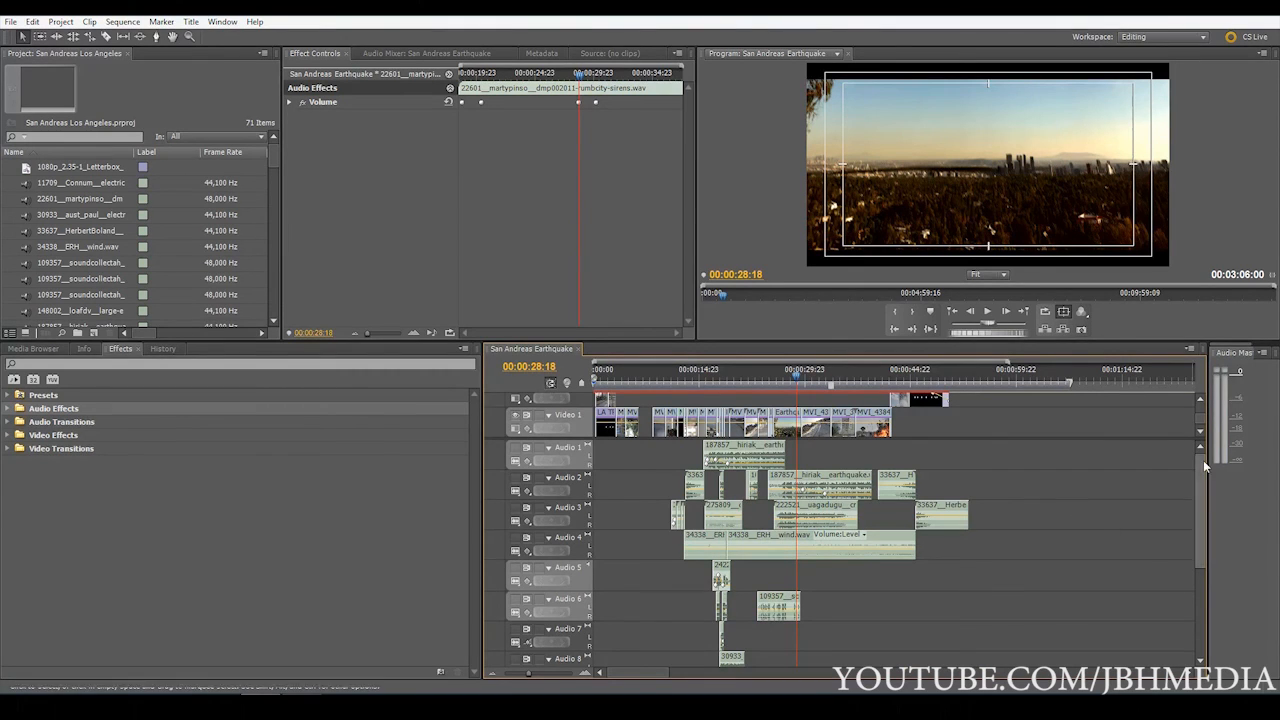
{"action": "left_click_drag", "start_coordinate": [1203, 470], "coordinate": [1204, 571]}
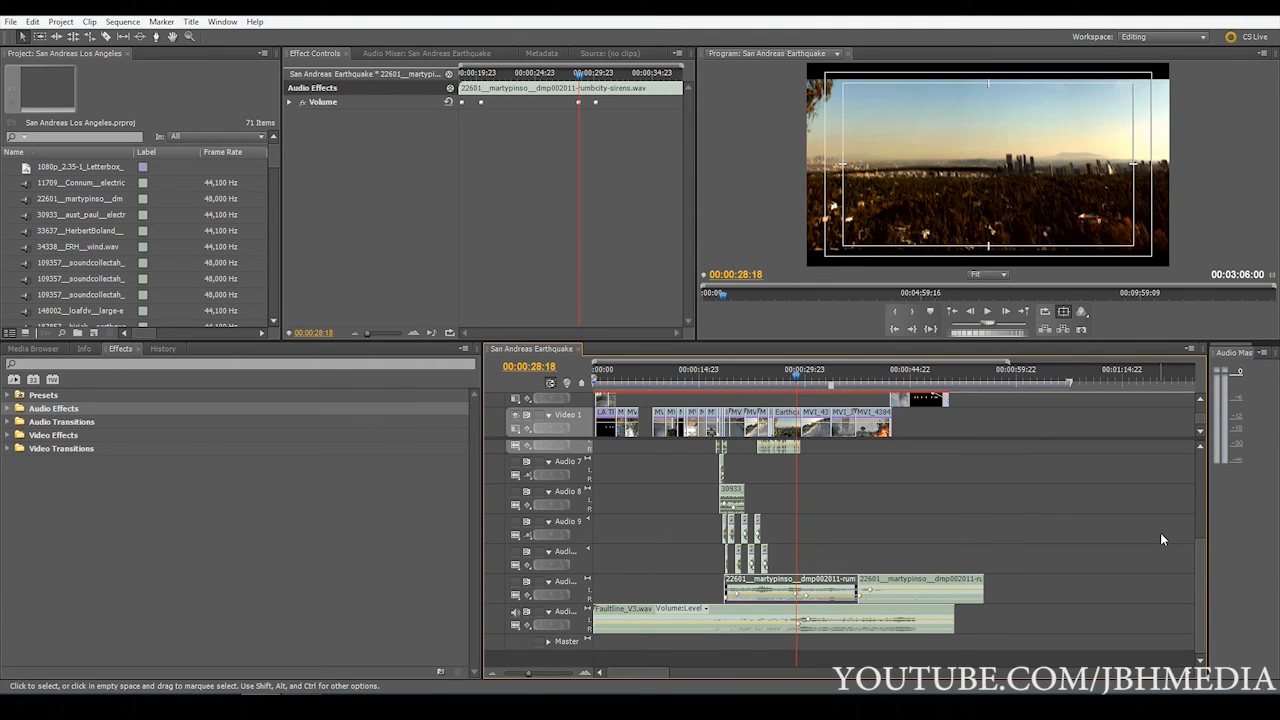
{"action": "left_click", "coordinate": [987, 312]}
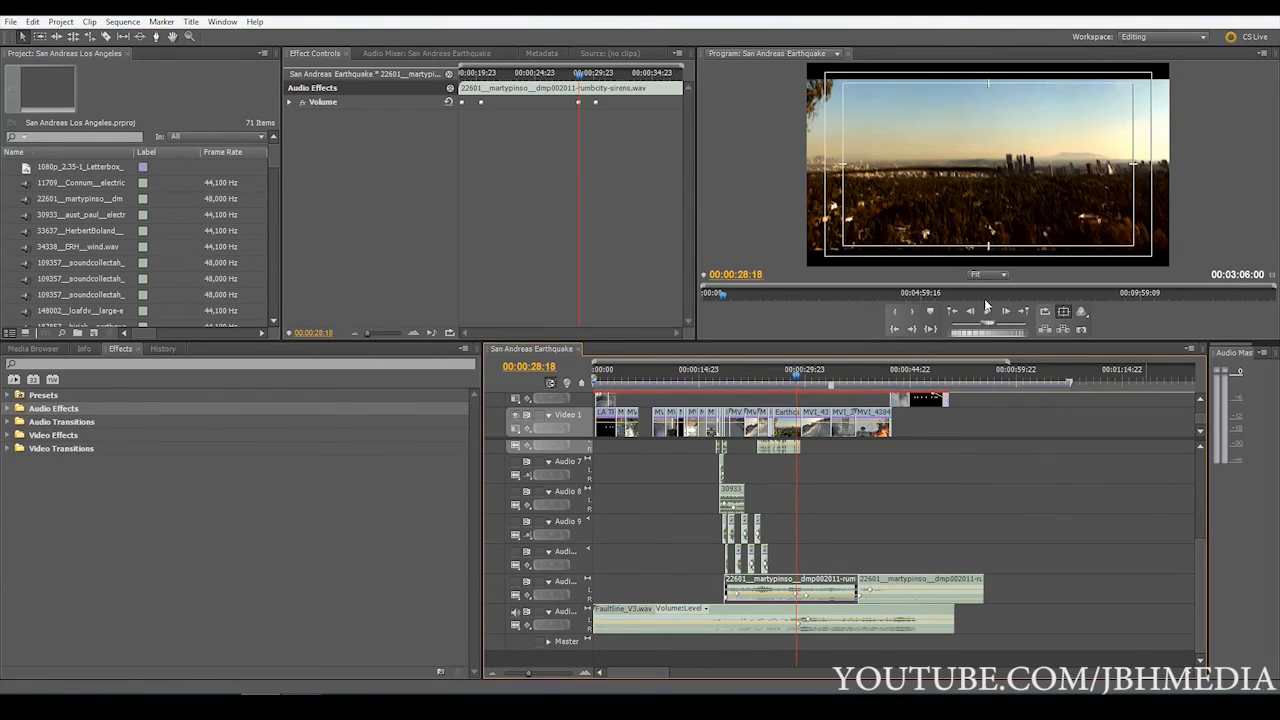